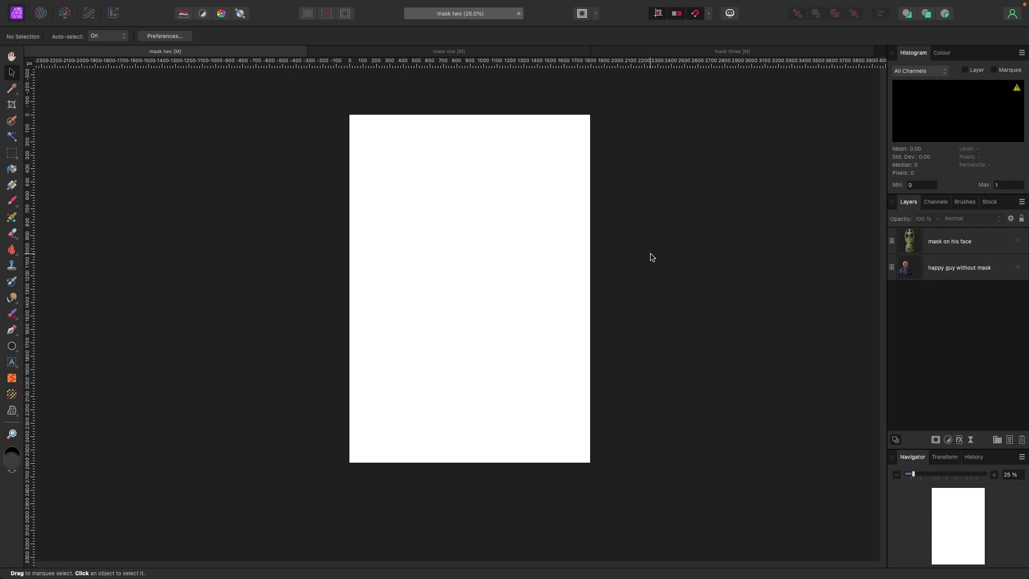
Reset the studio panels to their default layout.
{"action": "mouse_move", "coordinate": [408, 5]}
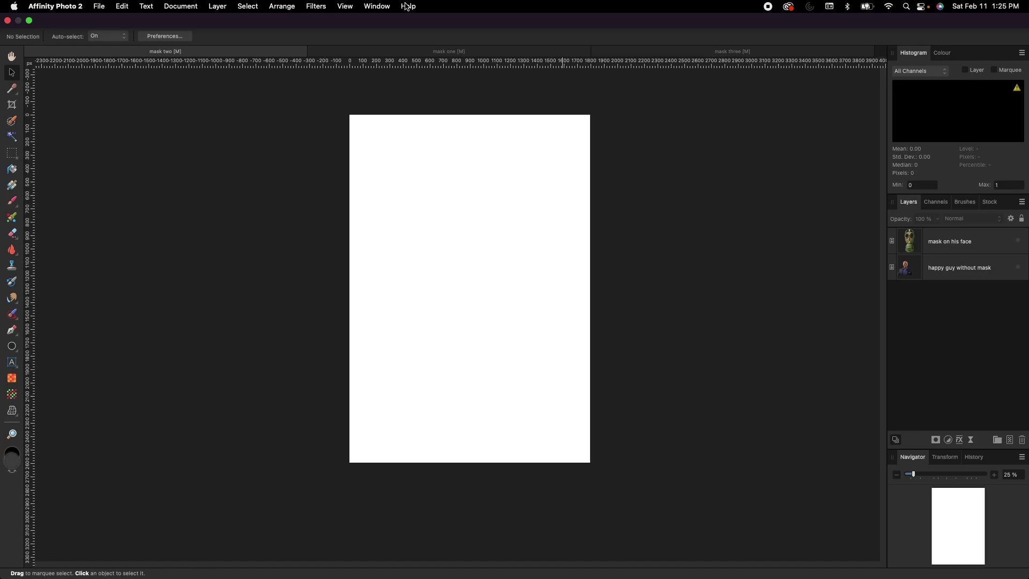
{"action": "left_click", "coordinate": [377, 6]}
{"action": "mouse_move", "coordinate": [412, 111]}
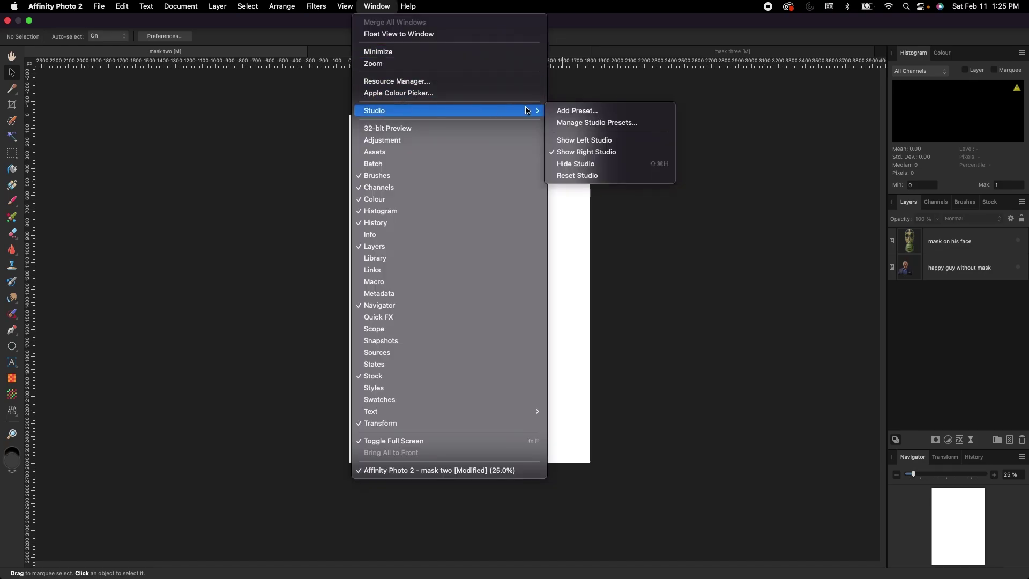
{"action": "left_click", "coordinate": [584, 178]}
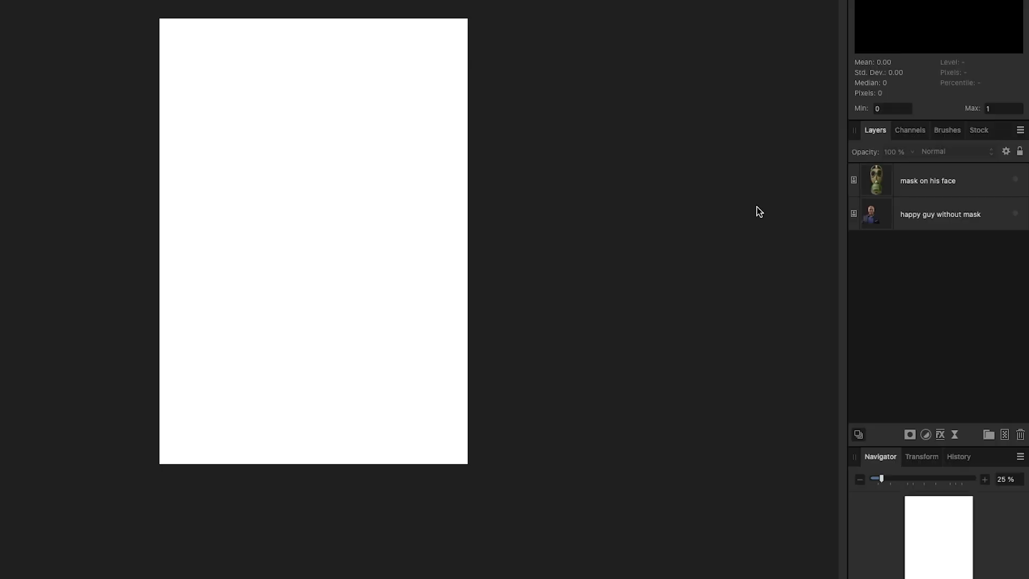
Make the "happy guy without mask" and "mask on his face" layers visible and leave nothing selected.
{"action": "left_click", "coordinate": [971, 217]}
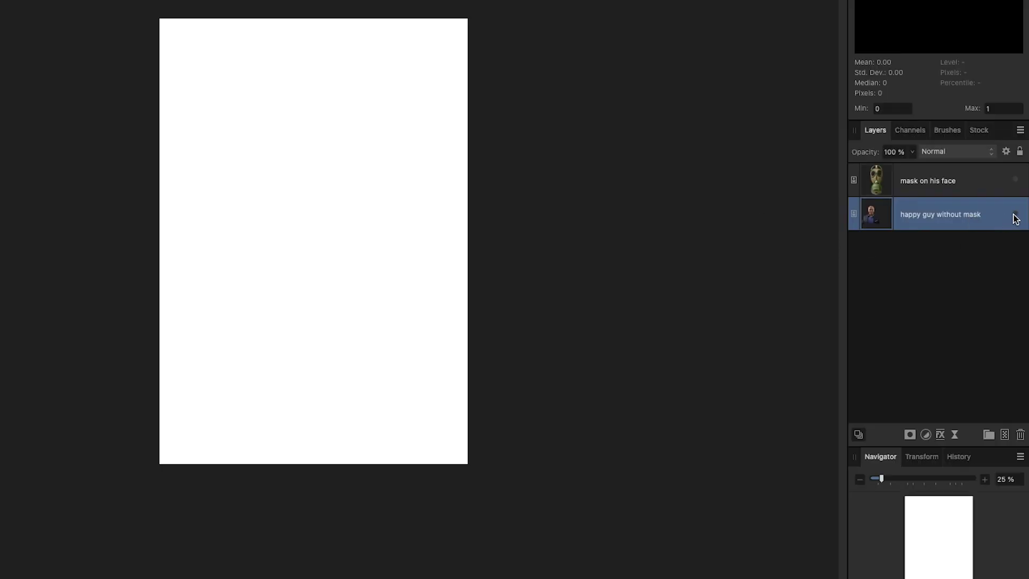
{"action": "left_click", "coordinate": [1015, 215]}
{"action": "key", "text": "super+d"}
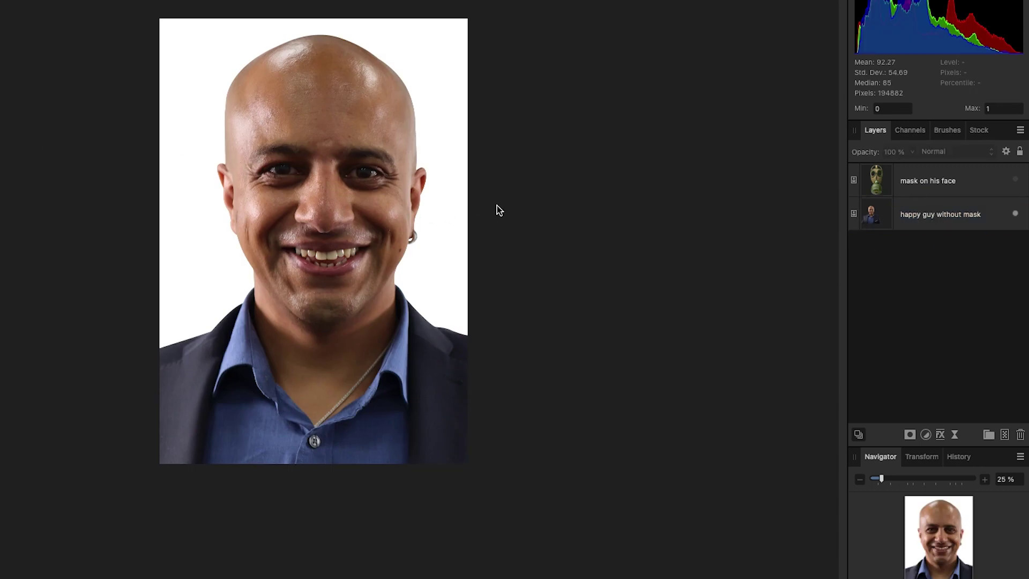
{"action": "left_click", "coordinate": [955, 188]}
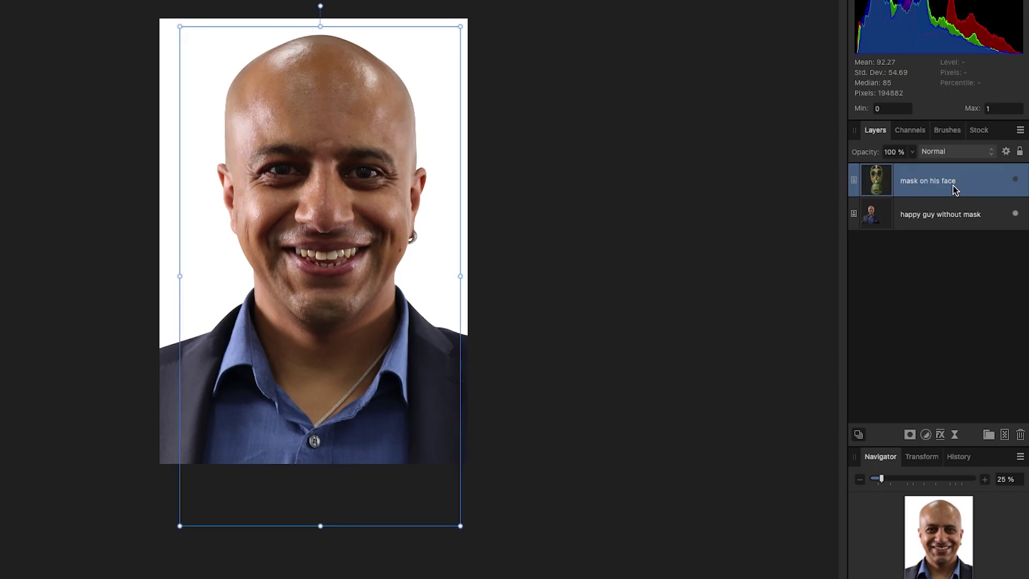
{"action": "left_click", "coordinate": [1015, 180]}
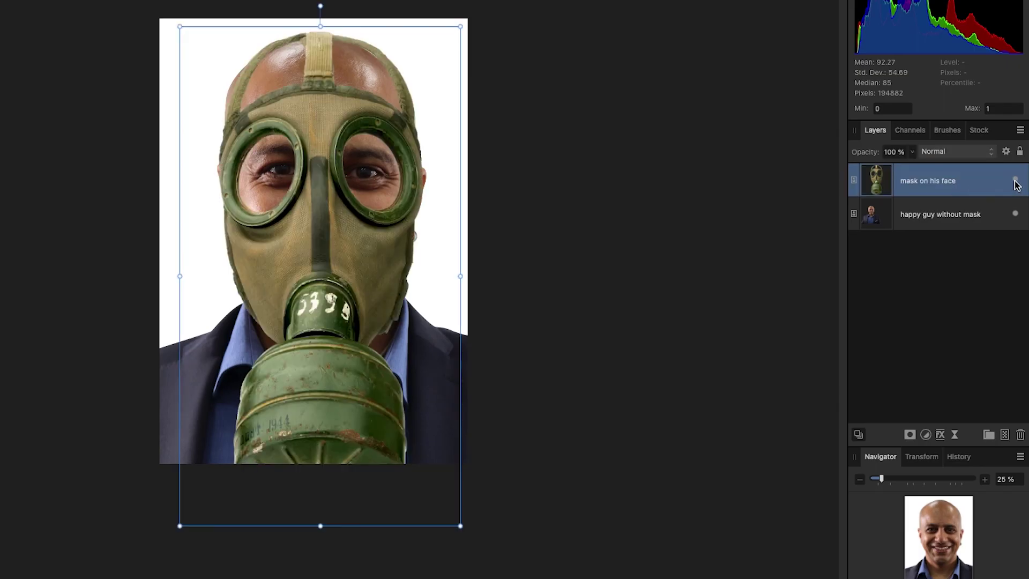
{"action": "left_click", "coordinate": [595, 203]}
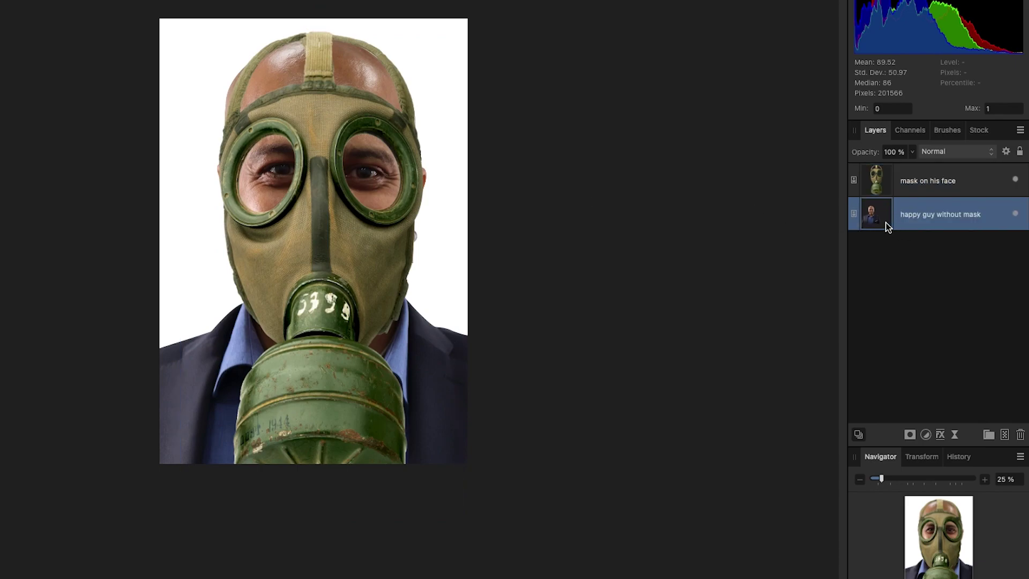
Add a regular white mask to the "mask on his face" layer.
{"action": "left_click", "coordinate": [930, 180]}
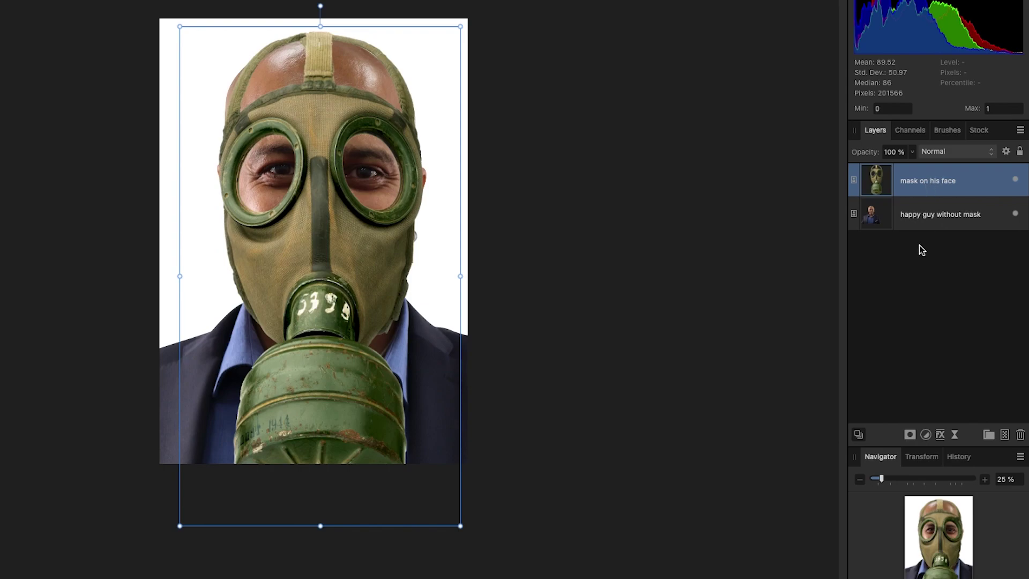
{"action": "left_click", "coordinate": [905, 321]}
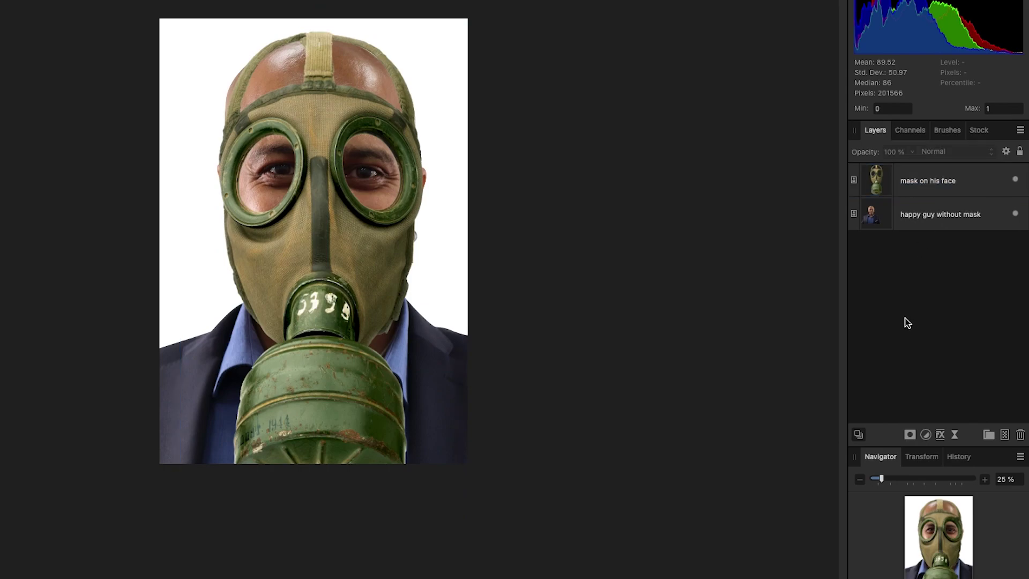
{"action": "left_click", "coordinate": [911, 436]}
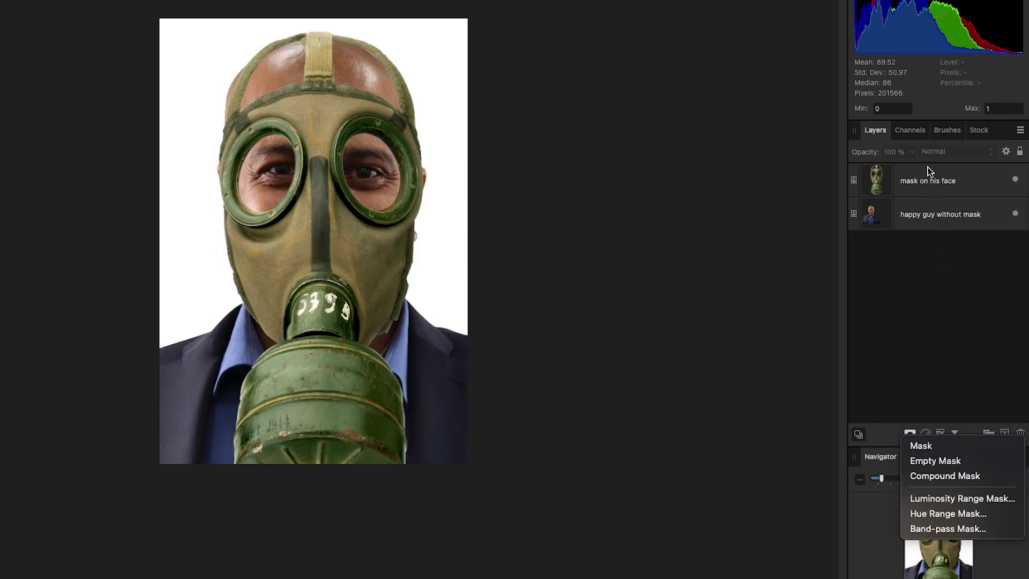
{"action": "left_click", "coordinate": [943, 182]}
{"action": "left_click", "coordinate": [943, 182]}
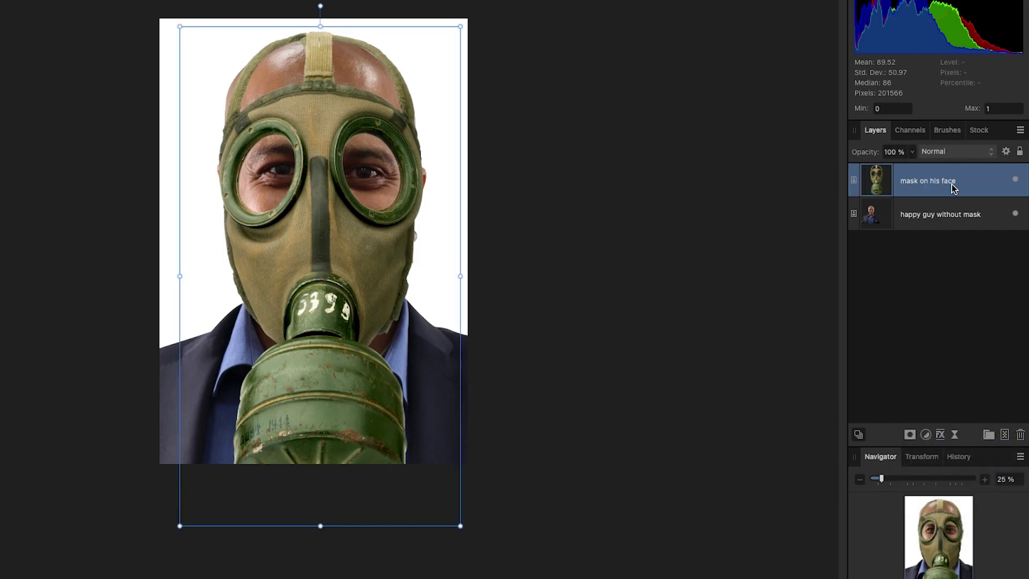
{"action": "left_click", "coordinate": [909, 434]}
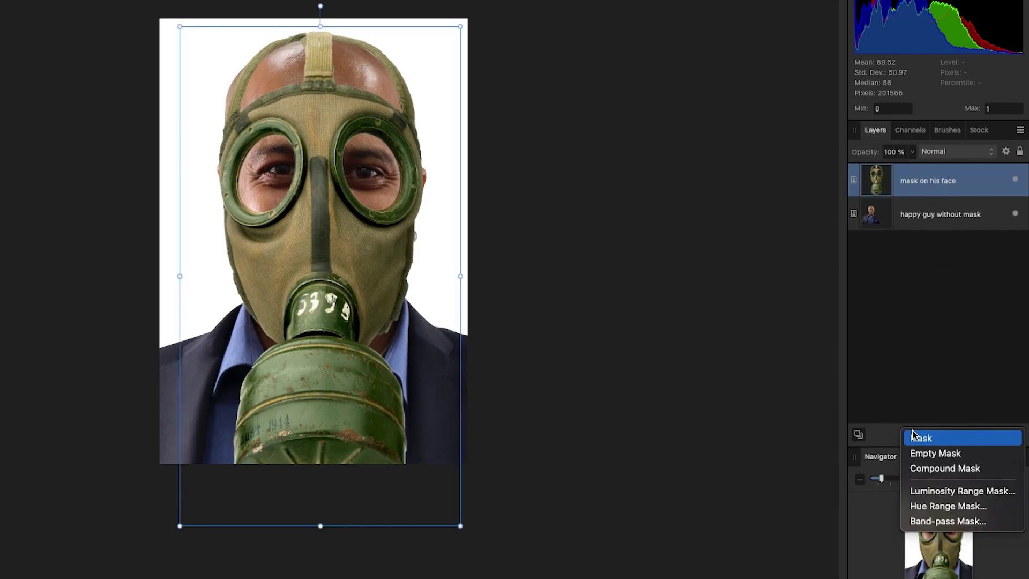
{"action": "left_click", "coordinate": [946, 438]}
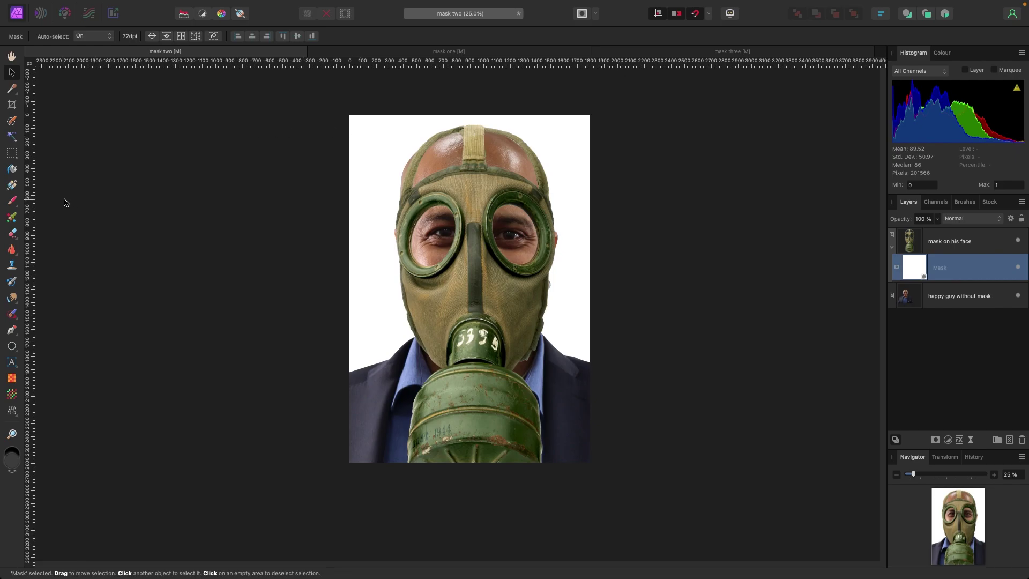
Paint on the mask with the Paint Brush in black (grey 0) over the forehead to hide the gas mask's upper straps.
{"action": "left_click", "coordinate": [11, 202]}
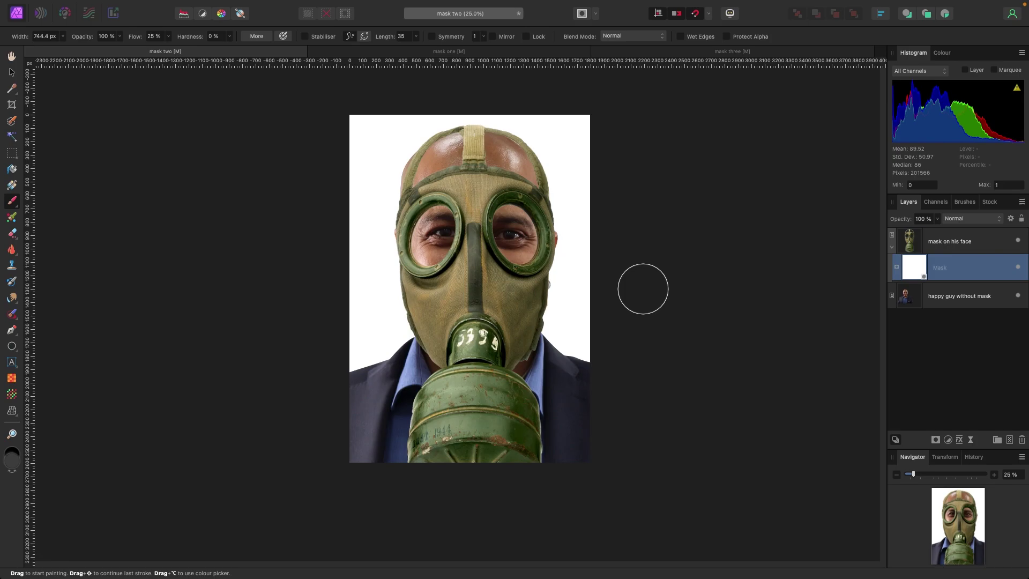
{"action": "left_click", "coordinate": [947, 56]}
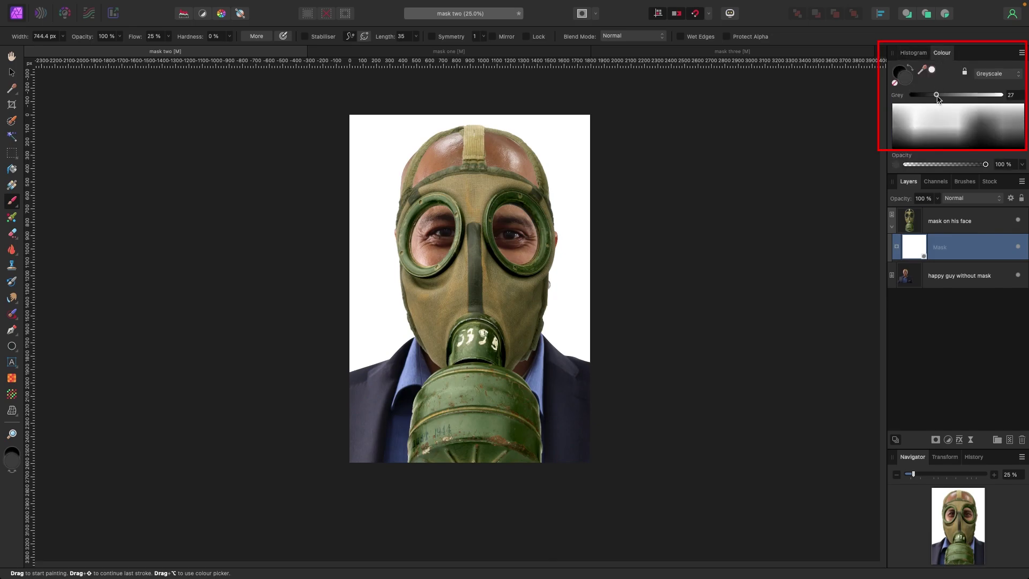
{"action": "left_click_drag", "start_coordinate": [936, 95], "coordinate": [1000, 95]}
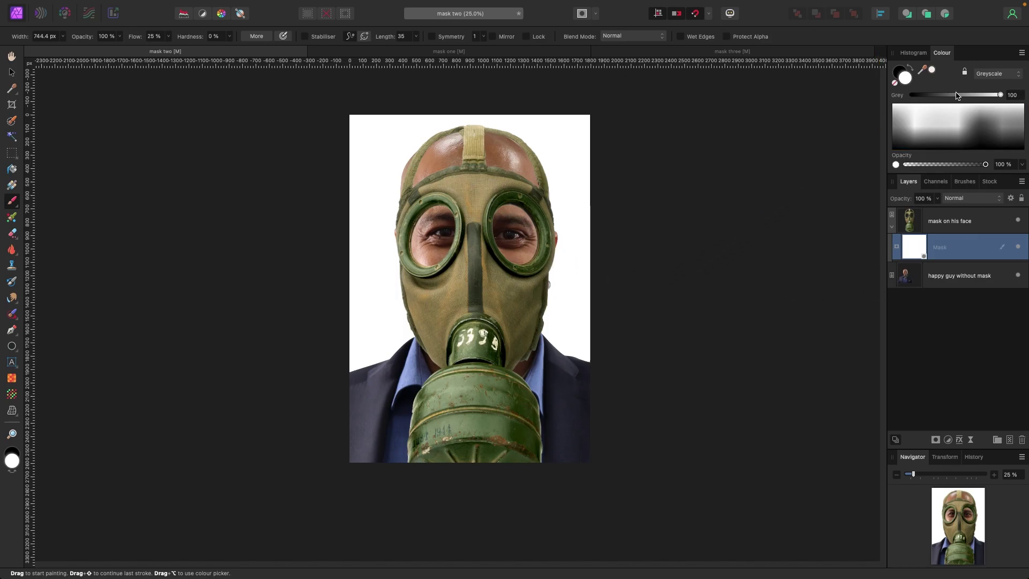
{"action": "left_click_drag", "start_coordinate": [1000, 95], "coordinate": [911, 94]}
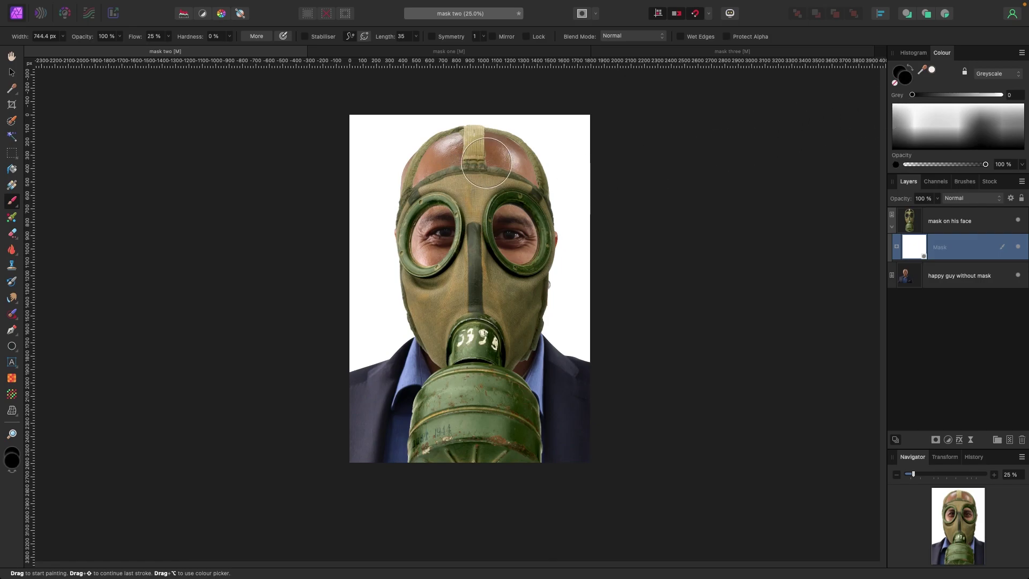
{"action": "mouse_move", "coordinate": [465, 164]}
{"action": "left_mouse_down"}
{"action": "mouse_move", "coordinate": [483, 149]}
{"action": "mouse_move", "coordinate": [468, 145]}
{"action": "mouse_move", "coordinate": [555, 173]}
{"action": "mouse_move", "coordinate": [474, 172]}
{"action": "mouse_move", "coordinate": [492, 138]}
{"action": "mouse_move", "coordinate": [394, 181]}
{"action": "mouse_move", "coordinate": [440, 161]}
{"action": "mouse_move", "coordinate": [453, 171]}
{"action": "mouse_move", "coordinate": [534, 172]}
{"action": "mouse_move", "coordinate": [537, 158]}
{"action": "mouse_move", "coordinate": [498, 127]}
{"action": "mouse_move", "coordinate": [553, 161]}
{"action": "left_mouse_up"}
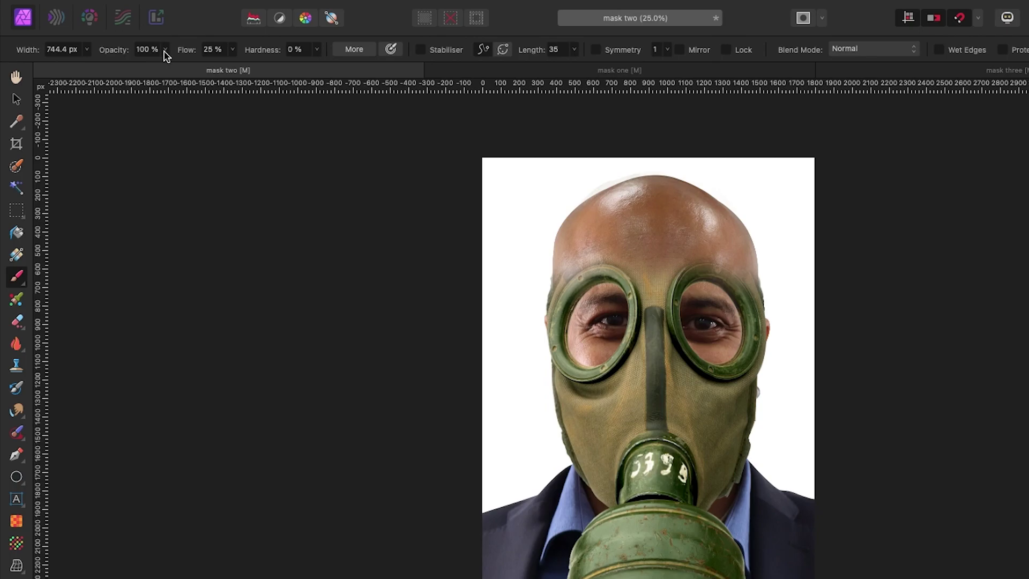
Set the brush opacity to 37% and paint black over the gas mask's right eyepiece to partly fade it.
{"action": "left_click", "coordinate": [166, 49]}
{"action": "left_click_drag", "start_coordinate": [164, 64], "coordinate": [87, 78]}
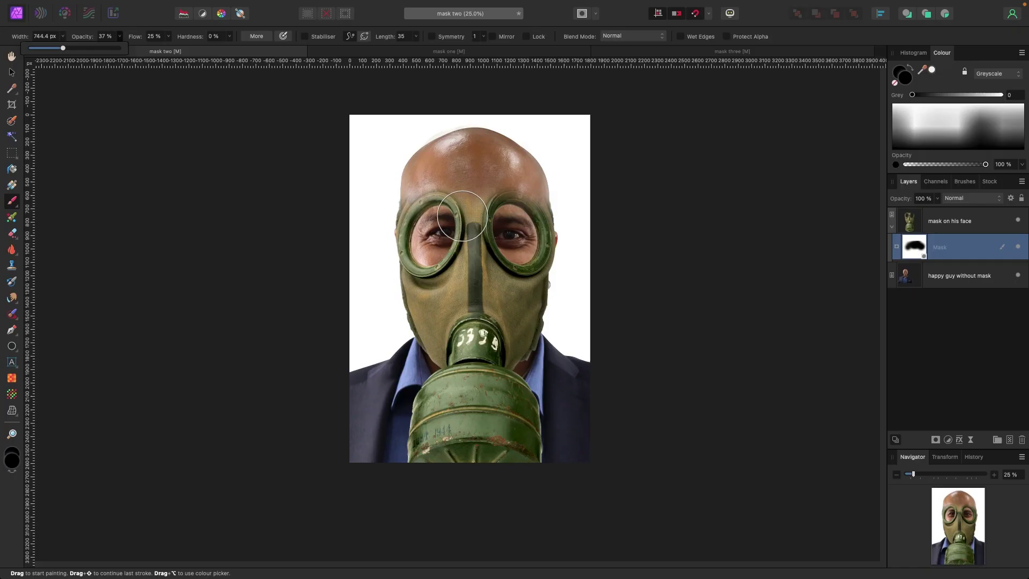
{"action": "mouse_move", "coordinate": [462, 216]}
{"action": "left_mouse_down"}
{"action": "mouse_move", "coordinate": [544, 213]}
{"action": "mouse_move", "coordinate": [530, 246]}
{"action": "mouse_move", "coordinate": [541, 254]}
{"action": "mouse_move", "coordinate": [531, 221]}
{"action": "mouse_move", "coordinate": [498, 209]}
{"action": "mouse_move", "coordinate": [553, 255]}
{"action": "left_mouse_up"}
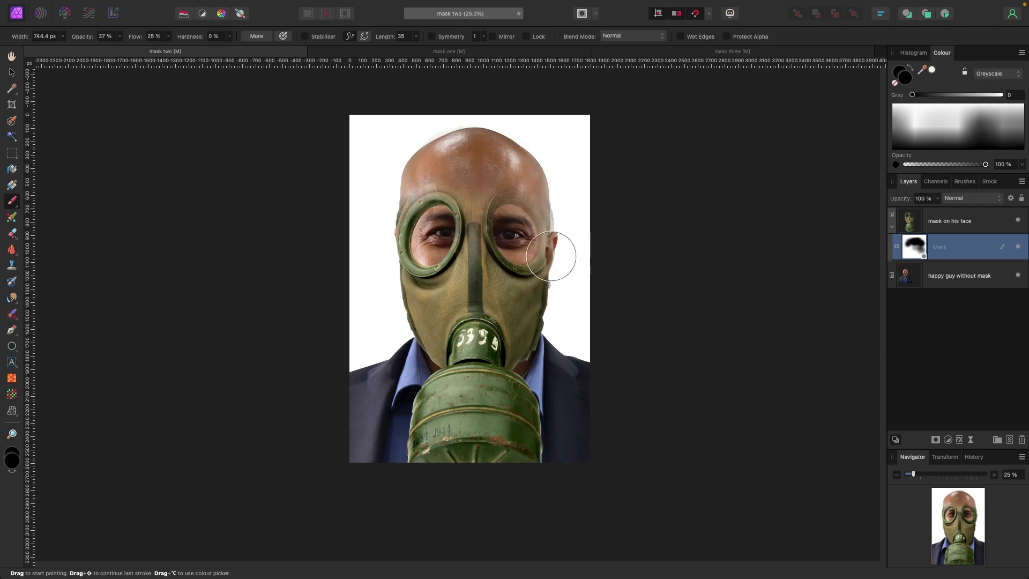
Hide the right half of the gas mask with black at 100% brush opacity, and restore it by painting white (grey 100).
{"action": "left_click", "coordinate": [116, 38]}
{"action": "left_click", "coordinate": [119, 36]}
{"action": "left_click_drag", "start_coordinate": [118, 48], "coordinate": [175, 48]}
{"action": "mouse_move", "coordinate": [537, 215]}
{"action": "left_mouse_down"}
{"action": "mouse_move", "coordinate": [507, 209]}
{"action": "mouse_move", "coordinate": [567, 254]}
{"action": "mouse_move", "coordinate": [542, 262]}
{"action": "mouse_move", "coordinate": [509, 249]}
{"action": "mouse_move", "coordinate": [517, 290]}
{"action": "mouse_move", "coordinate": [512, 225]}
{"action": "mouse_move", "coordinate": [506, 328]}
{"action": "mouse_move", "coordinate": [518, 366]}
{"action": "mouse_move", "coordinate": [503, 384]}
{"action": "mouse_move", "coordinate": [525, 474]}
{"action": "mouse_move", "coordinate": [508, 356]}
{"action": "mouse_move", "coordinate": [514, 252]}
{"action": "left_mouse_up"}
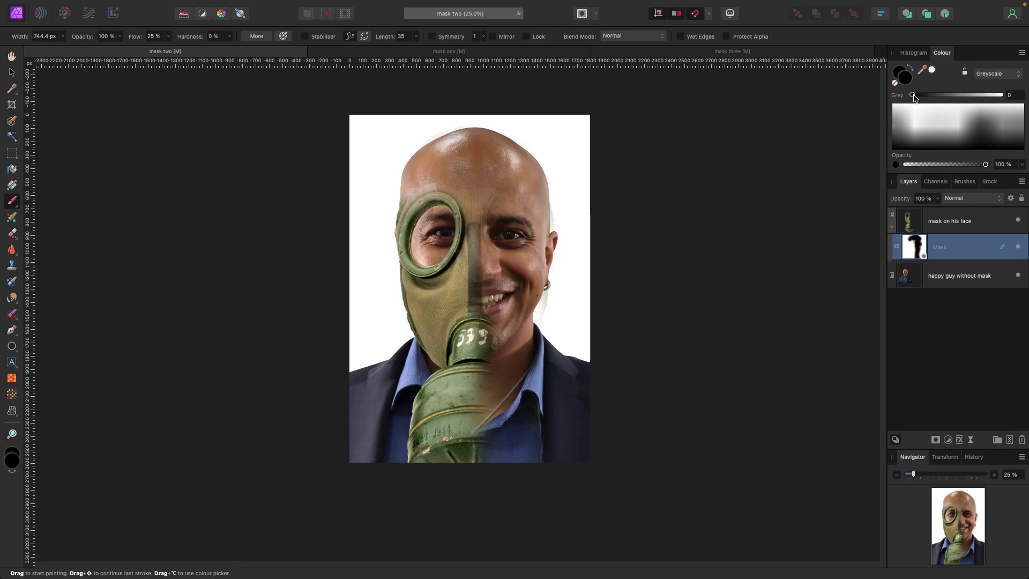
{"action": "left_click_drag", "start_coordinate": [913, 97], "coordinate": [1007, 96]}
{"action": "mouse_move", "coordinate": [518, 365]}
{"action": "left_mouse_down"}
{"action": "mouse_move", "coordinate": [476, 408]}
{"action": "mouse_move", "coordinate": [506, 410]}
{"action": "mouse_move", "coordinate": [482, 441]}
{"action": "mouse_move", "coordinate": [500, 449]}
{"action": "mouse_move", "coordinate": [497, 422]}
{"action": "mouse_move", "coordinate": [516, 392]}
{"action": "mouse_move", "coordinate": [482, 329]}
{"action": "mouse_move", "coordinate": [495, 232]}
{"action": "mouse_move", "coordinate": [508, 264]}
{"action": "mouse_move", "coordinate": [484, 199]}
{"action": "mouse_move", "coordinate": [483, 219]}
{"action": "mouse_move", "coordinate": [497, 187]}
{"action": "mouse_move", "coordinate": [449, 167]}
{"action": "mouse_move", "coordinate": [516, 146]}
{"action": "mouse_move", "coordinate": [409, 174]}
{"action": "mouse_move", "coordinate": [417, 189]}
{"action": "mouse_move", "coordinate": [385, 239]}
{"action": "mouse_move", "coordinate": [402, 206]}
{"action": "mouse_move", "coordinate": [519, 131]}
{"action": "mouse_move", "coordinate": [435, 162]}
{"action": "mouse_move", "coordinate": [506, 159]}
{"action": "mouse_move", "coordinate": [554, 197]}
{"action": "mouse_move", "coordinate": [521, 414]}
{"action": "mouse_move", "coordinate": [497, 371]}
{"action": "mouse_move", "coordinate": [486, 388]}
{"action": "mouse_move", "coordinate": [485, 301]}
{"action": "mouse_move", "coordinate": [524, 437]}
{"action": "mouse_move", "coordinate": [412, 452]}
{"action": "mouse_move", "coordinate": [470, 440]}
{"action": "mouse_move", "coordinate": [505, 393]}
{"action": "mouse_move", "coordinate": [468, 358]}
{"action": "mouse_move", "coordinate": [444, 378]}
{"action": "left_mouse_up"}
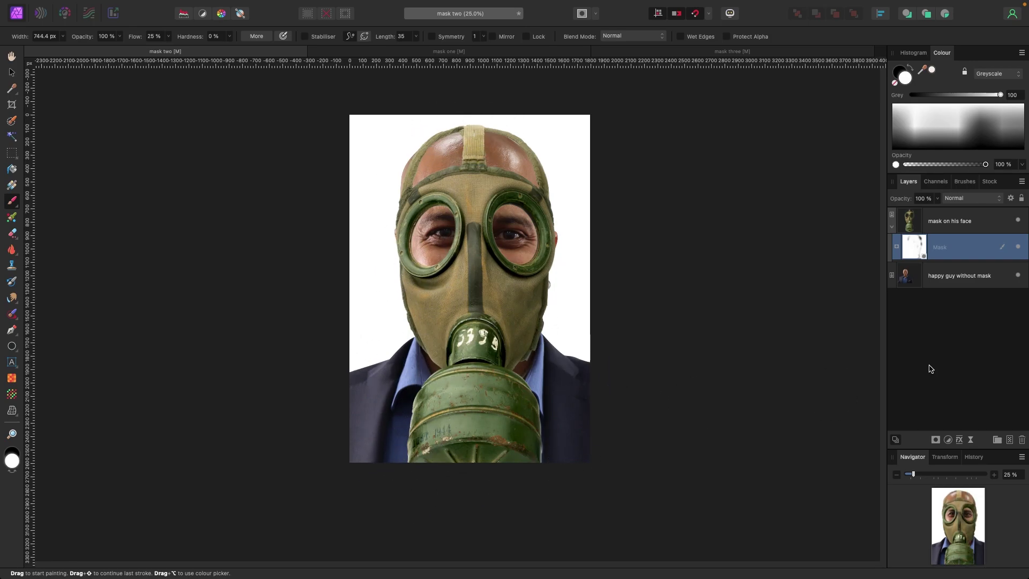
Delete the mask from the "mask on his face" layer and add an empty mask in its place.
{"action": "left_click", "coordinate": [913, 252]}
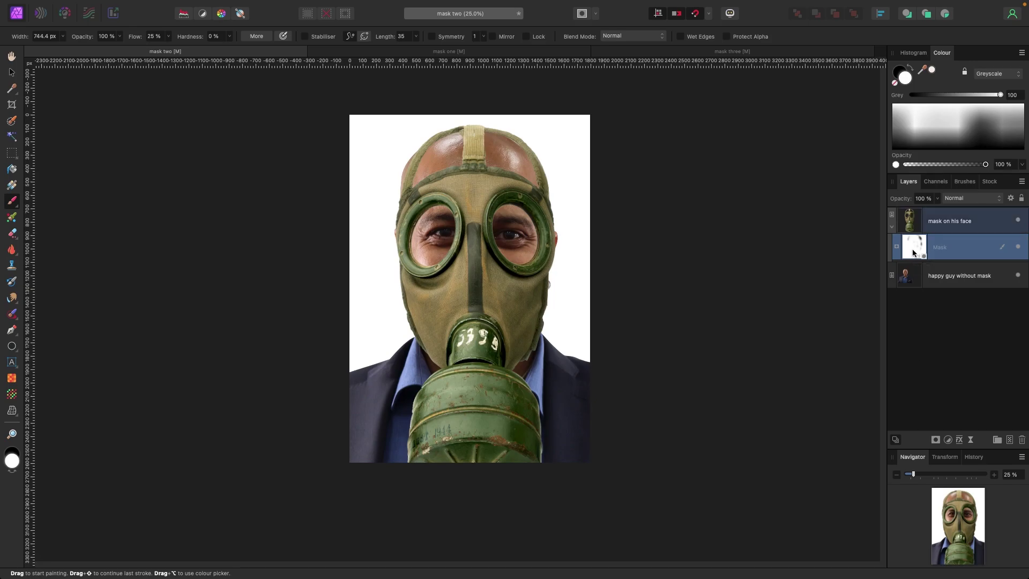
{"action": "key", "text": "Delete"}
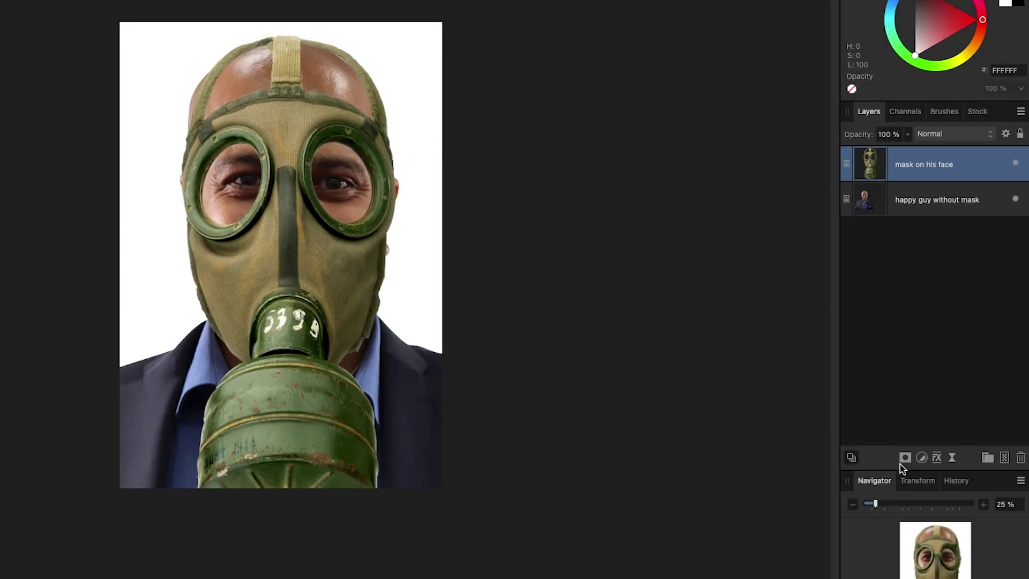
{"action": "left_click", "coordinate": [935, 440]}
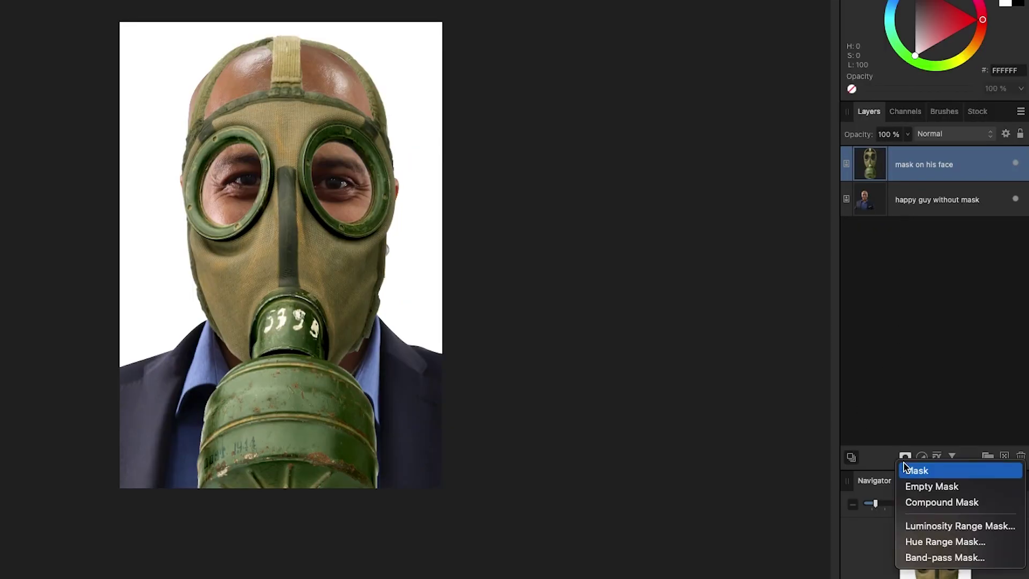
{"action": "left_click", "coordinate": [918, 488]}
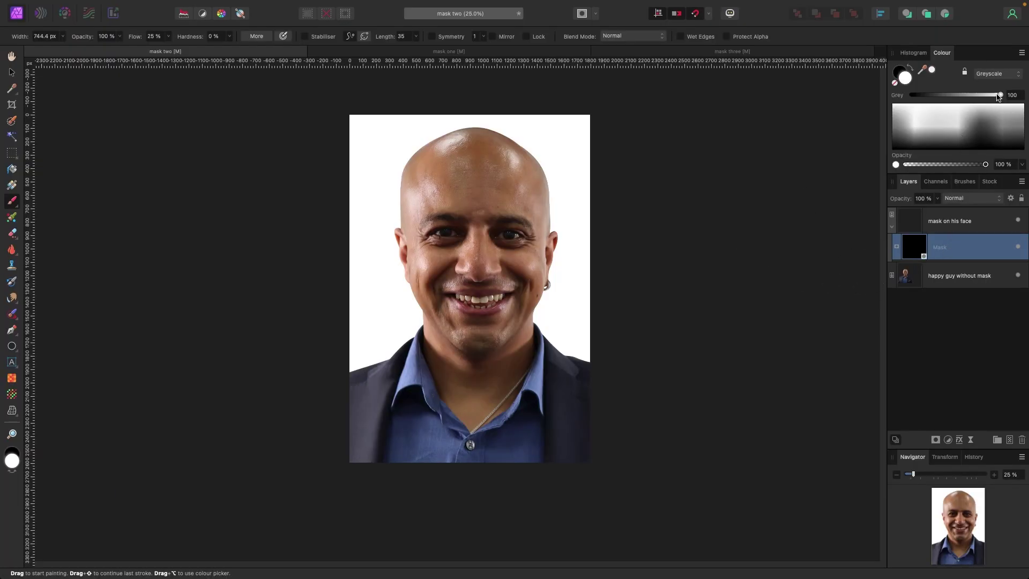
Paint white (grey 100) over the face on the empty mask to reveal the gas mask, and undo the painting.
{"action": "left_click_drag", "start_coordinate": [998, 97], "coordinate": [887, 105]}
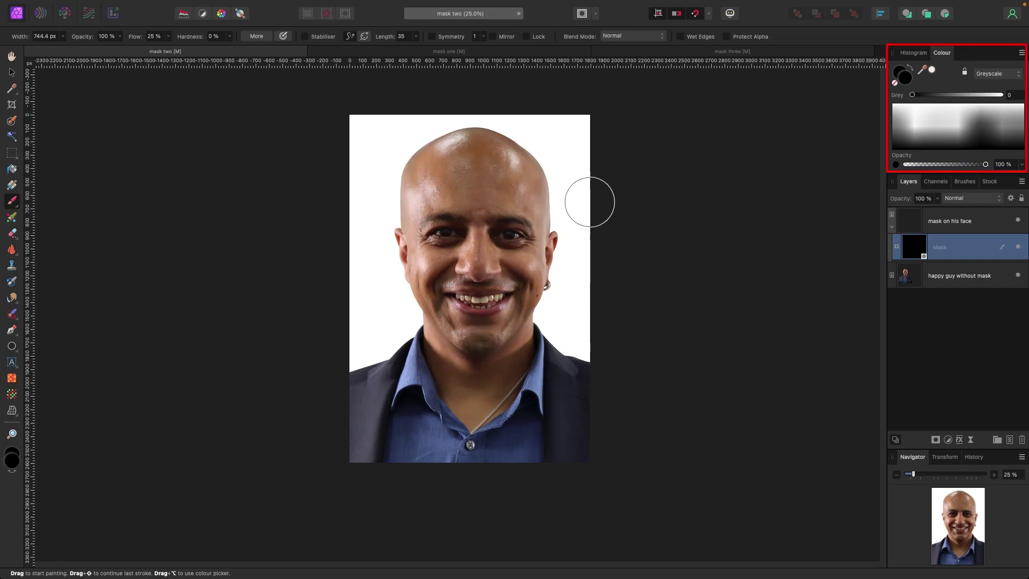
{"action": "left_click_drag", "start_coordinate": [912, 95], "coordinate": [1000, 95]}
{"action": "mouse_move", "coordinate": [527, 274]}
{"action": "left_mouse_down"}
{"action": "mouse_move", "coordinate": [515, 244]}
{"action": "mouse_move", "coordinate": [527, 203]}
{"action": "mouse_move", "coordinate": [479, 148]}
{"action": "mouse_move", "coordinate": [424, 198]}
{"action": "mouse_move", "coordinate": [425, 224]}
{"action": "mouse_move", "coordinate": [441, 269]}
{"action": "mouse_move", "coordinate": [444, 246]}
{"action": "mouse_move", "coordinate": [472, 259]}
{"action": "mouse_move", "coordinate": [453, 323]}
{"action": "mouse_move", "coordinate": [450, 290]}
{"action": "mouse_move", "coordinate": [503, 323]}
{"action": "mouse_move", "coordinate": [500, 346]}
{"action": "mouse_move", "coordinate": [412, 350]}
{"action": "mouse_move", "coordinate": [497, 395]}
{"action": "mouse_move", "coordinate": [492, 428]}
{"action": "mouse_move", "coordinate": [540, 435]}
{"action": "left_mouse_up"}
{"action": "key", "text": "ctrl+z"}
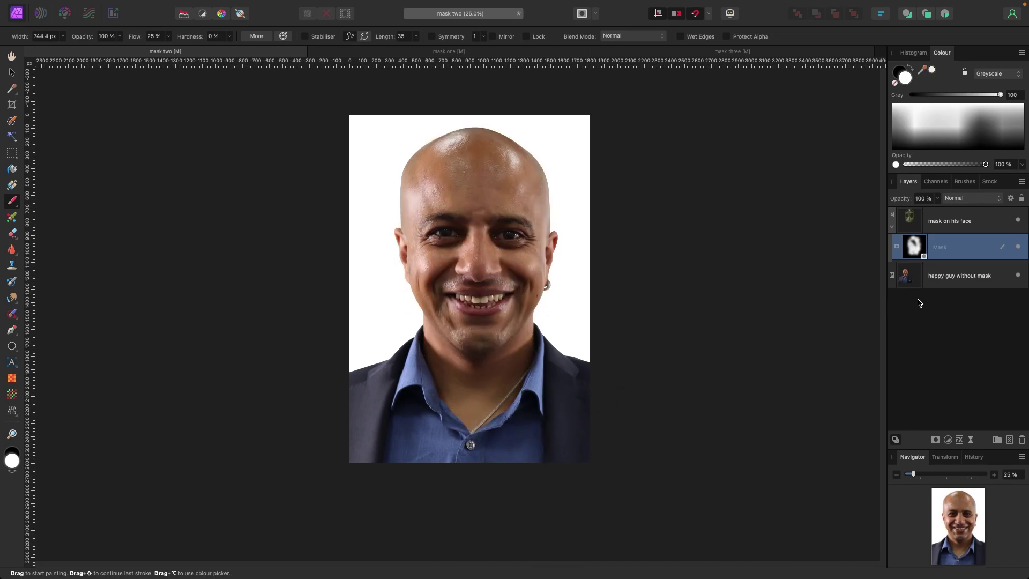
Reduce the brush width to 388.6 px and paint white on the mask over both eyes to reveal the green eyepieces.
{"action": "left_click", "coordinate": [915, 254]}
{"action": "key", "text": "bracketleft"}
{"action": "key", "text": "bracketleft"}
{"action": "key", "text": "bracketleft"}
{"action": "key", "text": "bracketleft"}
{"action": "mouse_move", "coordinate": [536, 232]}
{"action": "left_mouse_down"}
{"action": "mouse_move", "coordinate": [503, 214]}
{"action": "mouse_move", "coordinate": [486, 225]}
{"action": "mouse_move", "coordinate": [501, 248]}
{"action": "mouse_move", "coordinate": [529, 246]}
{"action": "mouse_move", "coordinate": [505, 254]}
{"action": "mouse_move", "coordinate": [539, 249]}
{"action": "mouse_move", "coordinate": [510, 255]}
{"action": "mouse_move", "coordinate": [527, 242]}
{"action": "mouse_move", "coordinate": [515, 208]}
{"action": "mouse_move", "coordinate": [494, 213]}
{"action": "mouse_move", "coordinate": [491, 230]}
{"action": "mouse_move", "coordinate": [514, 259]}
{"action": "mouse_move", "coordinate": [537, 244]}
{"action": "left_mouse_up"}
{"action": "mouse_move", "coordinate": [447, 212]}
{"action": "left_mouse_down"}
{"action": "mouse_move", "coordinate": [420, 244]}
{"action": "mouse_move", "coordinate": [440, 253]}
{"action": "mouse_move", "coordinate": [455, 235]}
{"action": "mouse_move", "coordinate": [442, 251]}
{"action": "mouse_move", "coordinate": [451, 218]}
{"action": "mouse_move", "coordinate": [431, 215]}
{"action": "mouse_move", "coordinate": [416, 230]}
{"action": "mouse_move", "coordinate": [420, 251]}
{"action": "mouse_move", "coordinate": [446, 253]}
{"action": "mouse_move", "coordinate": [425, 259]}
{"action": "mouse_move", "coordinate": [417, 240]}
{"action": "mouse_move", "coordinate": [430, 210]}
{"action": "mouse_move", "coordinate": [421, 245]}
{"action": "mouse_move", "coordinate": [438, 252]}
{"action": "mouse_move", "coordinate": [450, 232]}
{"action": "mouse_move", "coordinate": [437, 254]}
{"action": "mouse_move", "coordinate": [436, 215]}
{"action": "left_mouse_up"}
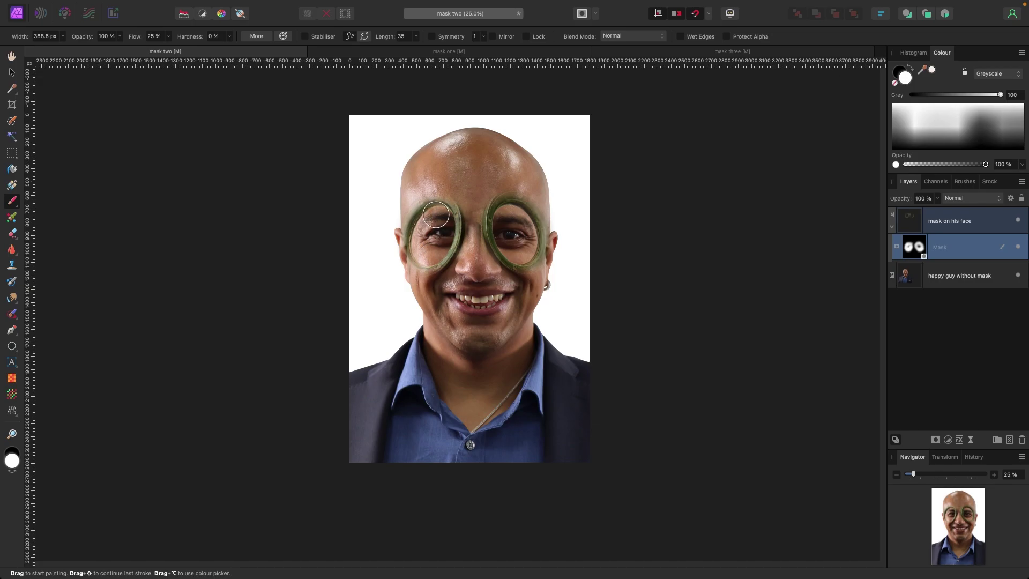
Clean up the gas mask remnants around the eyepieces by painting black (grey 0) with the brush reduced to 146.5 px.
{"action": "key", "text": "super+plus"}
{"action": "scroll", "coordinate": [436, 215], "scroll_direction": "up", "scroll_amount": 2}
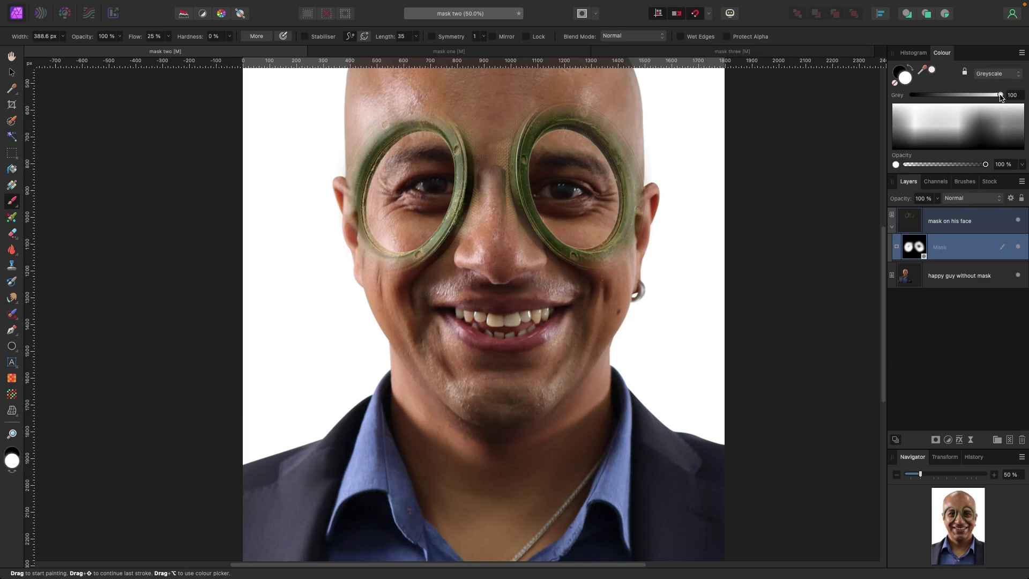
{"action": "left_click_drag", "start_coordinate": [999, 96], "coordinate": [912, 96]}
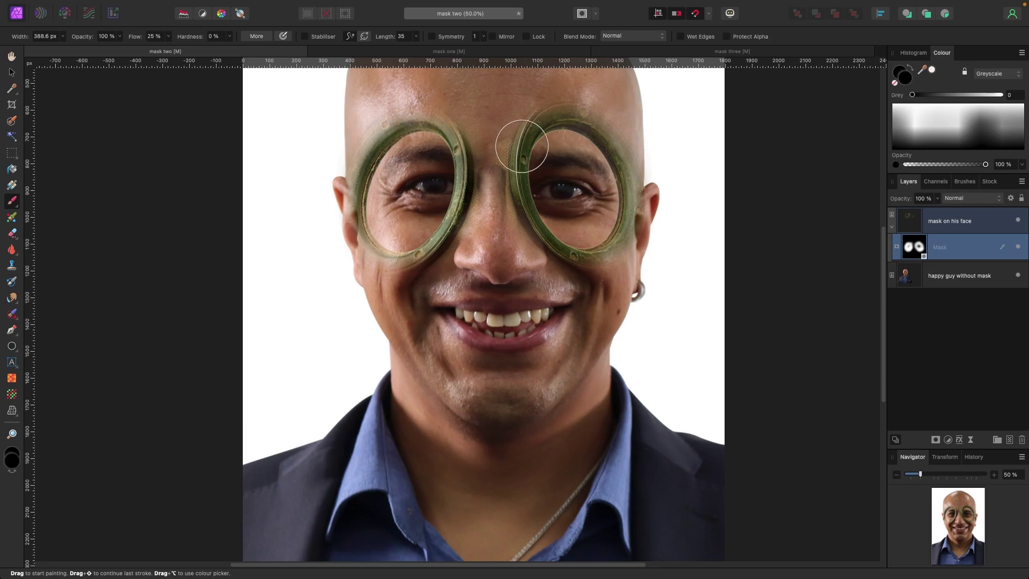
{"action": "key", "text": "bracketleft"}
{"action": "key", "text": "bracketleft"}
{"action": "key", "text": "bracketleft"}
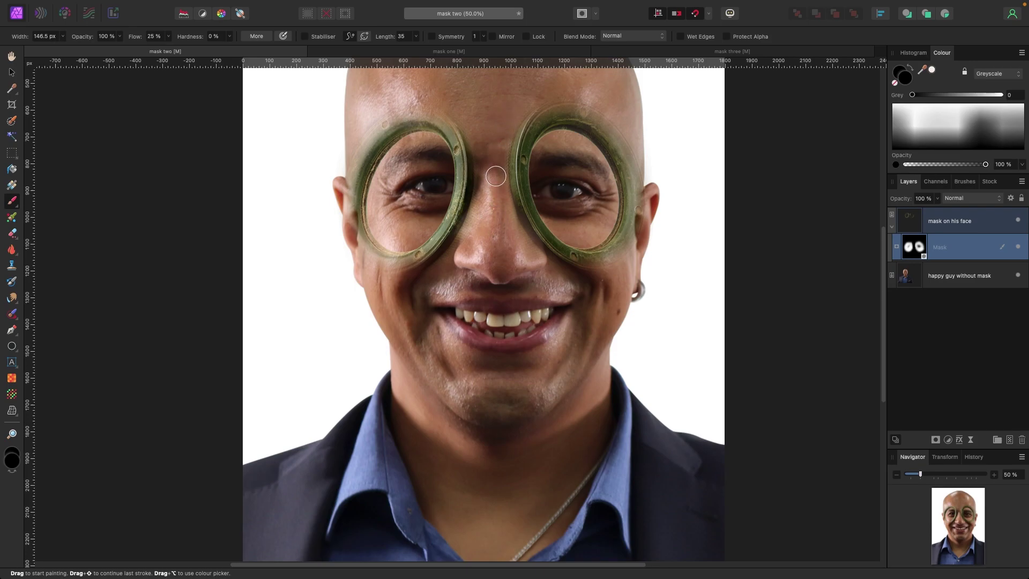
Delete the painted mask from the "mask on his face" layer and switch to the Move tool.
{"action": "key", "text": "super+minus"}
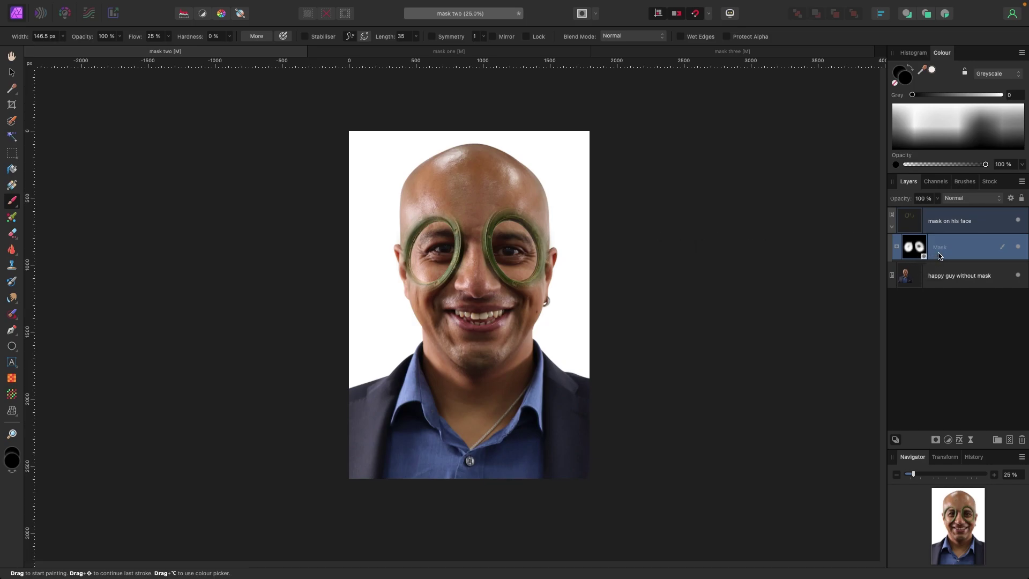
{"action": "key", "text": "Delete"}
{"action": "left_click", "coordinate": [12, 72]}
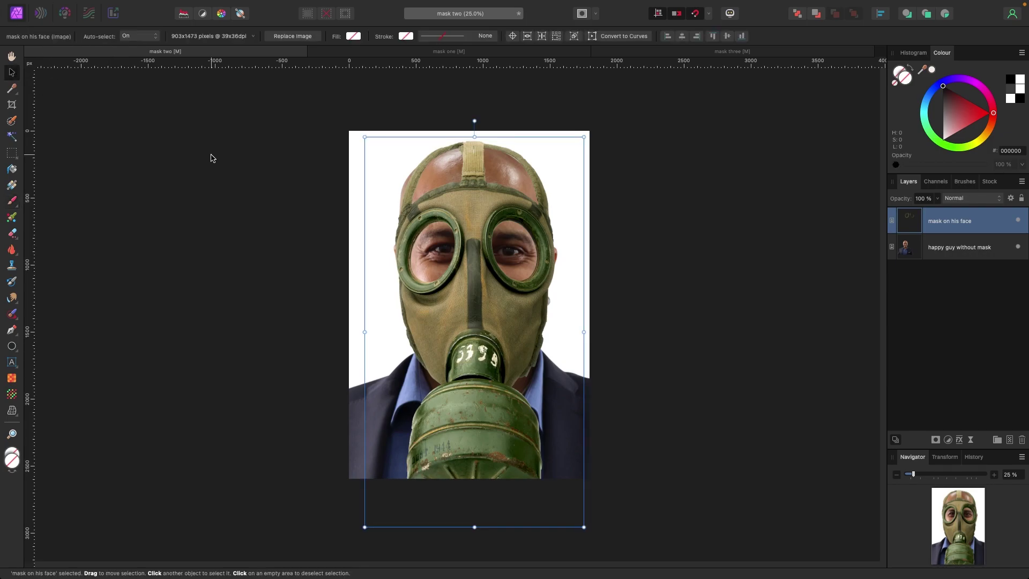
Switch to the "mask one" document and toggle the "possible crazy man" layer off and on to compare it with the skull.
{"action": "left_click", "coordinate": [211, 157]}
{"action": "left_click", "coordinate": [432, 52]}
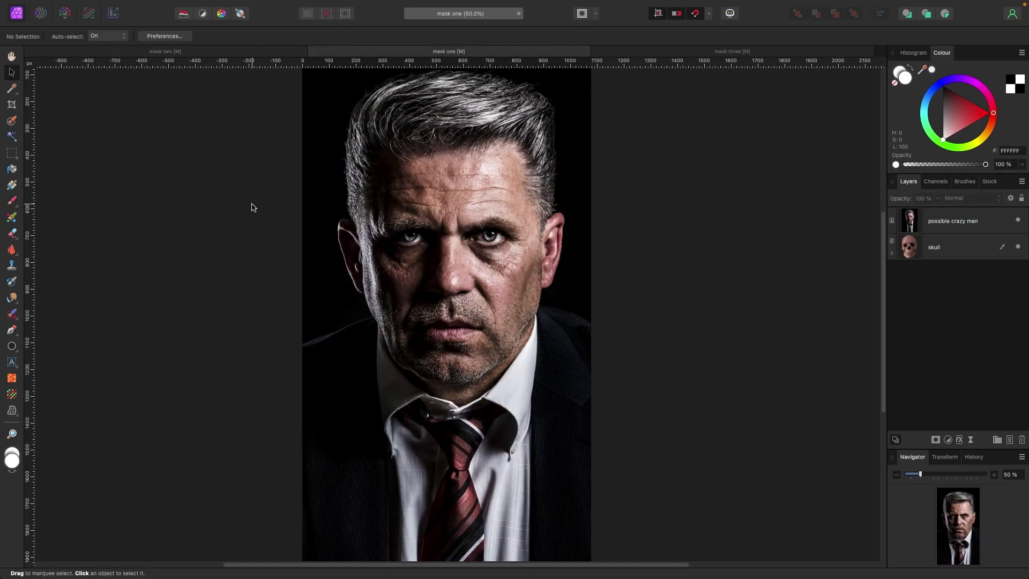
{"action": "scroll", "coordinate": [252, 209], "scroll_direction": "down", "scroll_amount": 1}
{"action": "scroll", "coordinate": [269, 217], "scroll_direction": "down", "scroll_amount": 2}
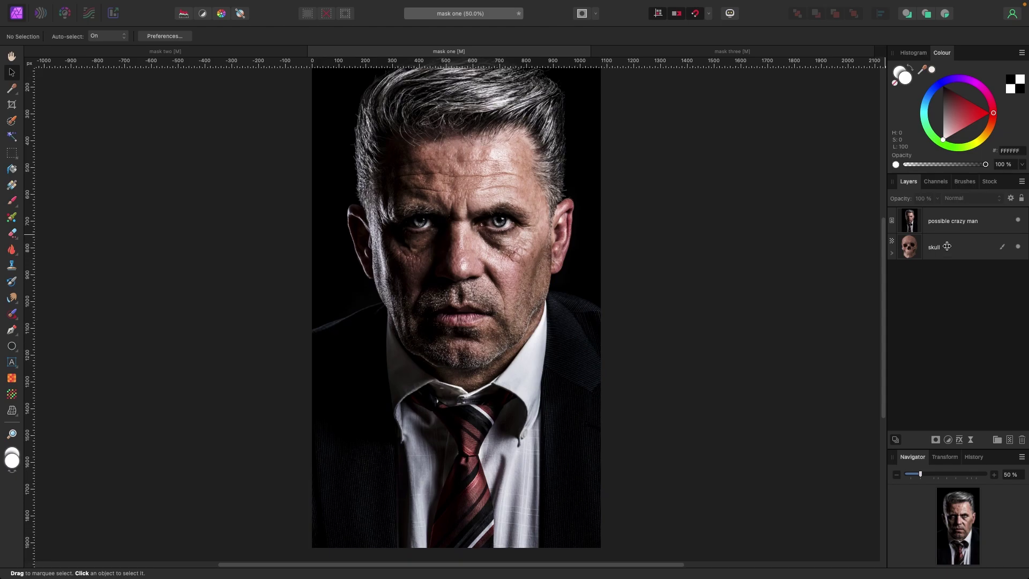
{"action": "left_click", "coordinate": [1018, 221]}
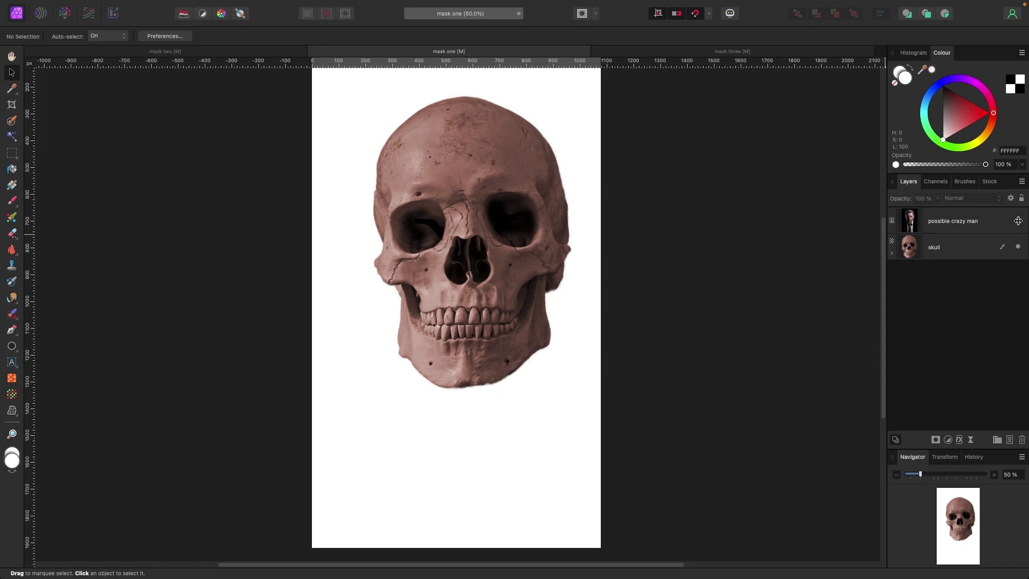
{"action": "left_click", "coordinate": [1017, 220]}
Select the "possible crazy man" layer, try out its opacity while keeping it at 100%, and add a regular mask.
{"action": "left_click", "coordinate": [960, 225]}
{"action": "left_click", "coordinate": [937, 199]}
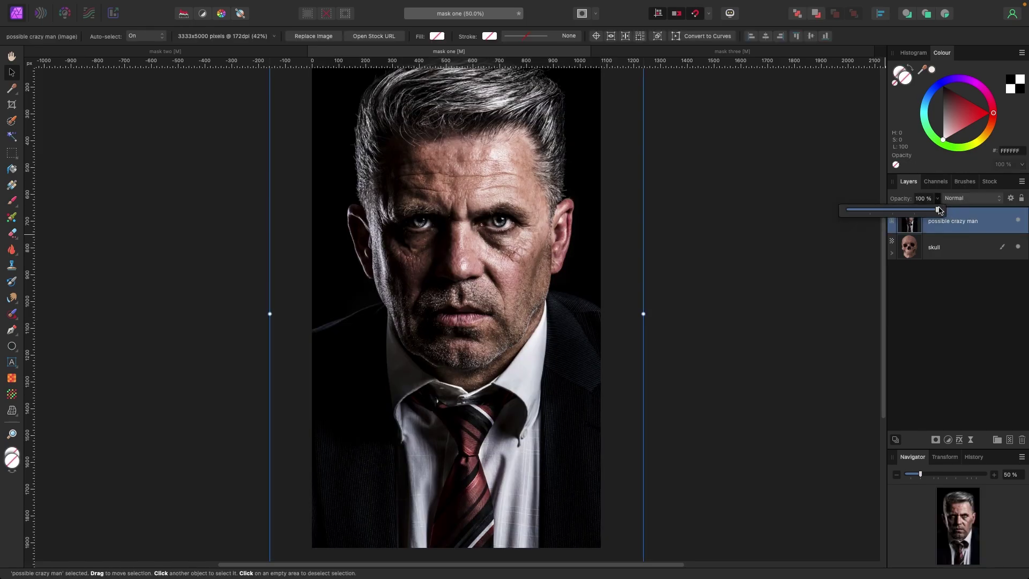
{"action": "left_click_drag", "start_coordinate": [937, 210], "coordinate": [953, 225]}
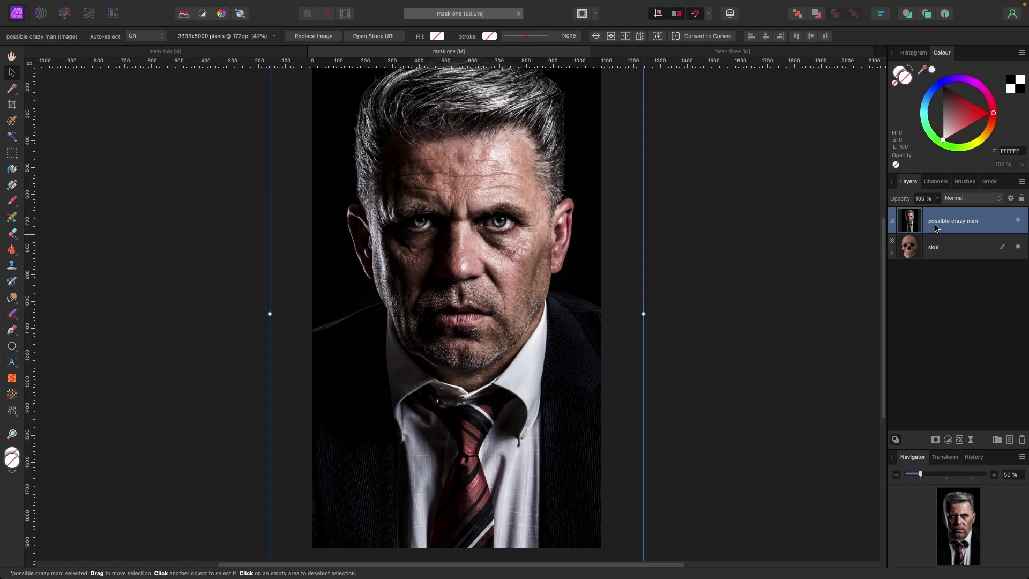
{"action": "left_click", "coordinate": [936, 440]}
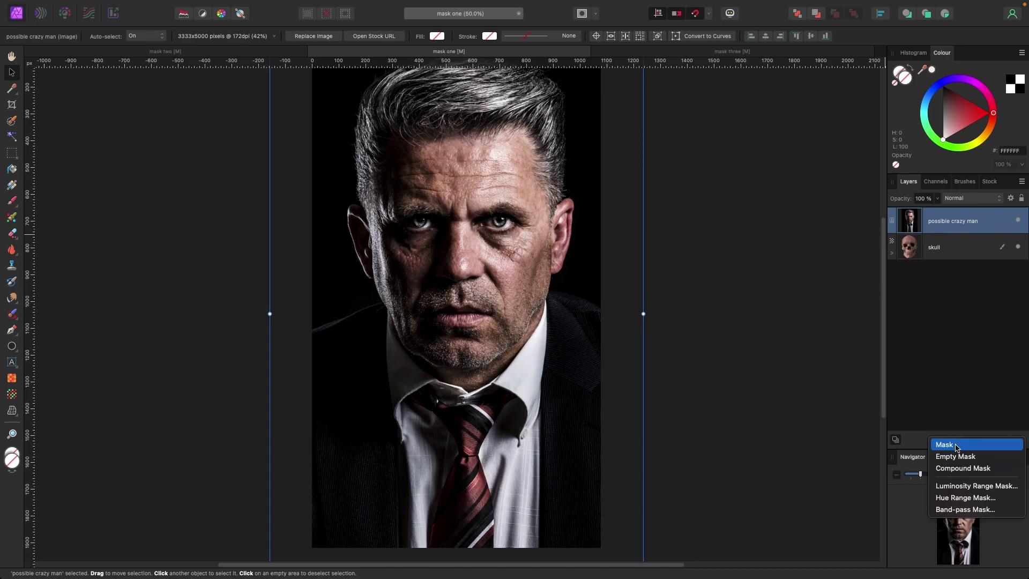
{"action": "left_click", "coordinate": [957, 445]}
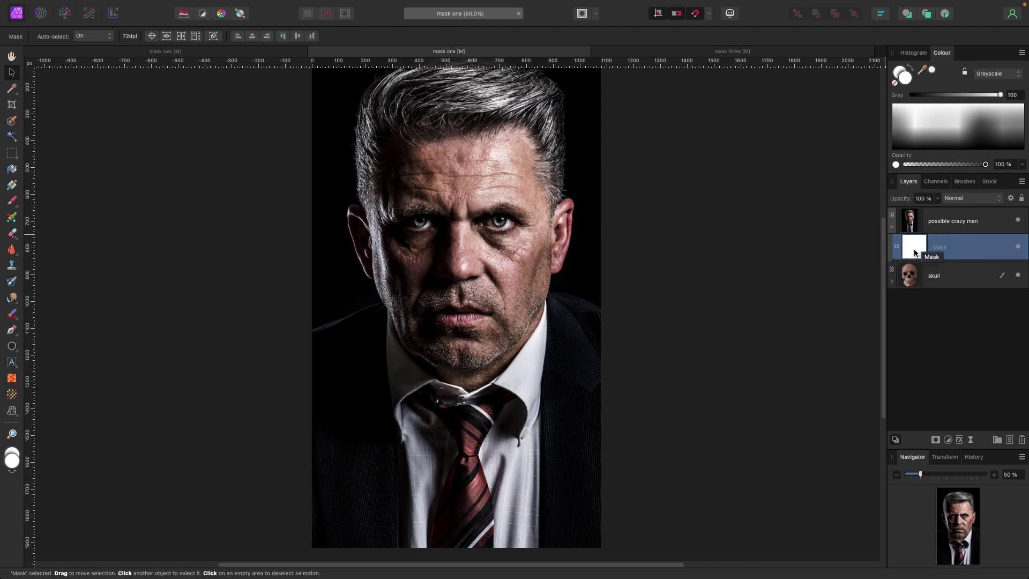
Set up the Paint Brush for the mask with black (grey 0) and 60% opacity.
{"action": "left_click_drag", "start_coordinate": [999, 98], "coordinate": [910, 97]}
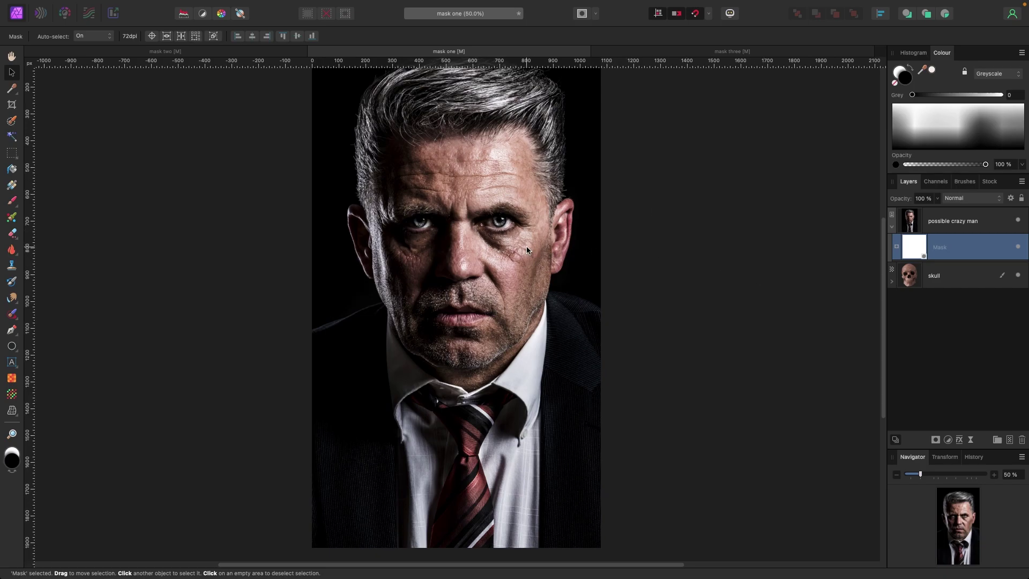
{"action": "left_click", "coordinate": [10, 203]}
{"action": "key", "text": "x"}
{"action": "key", "text": "]"}
{"action": "key", "text": "x"}
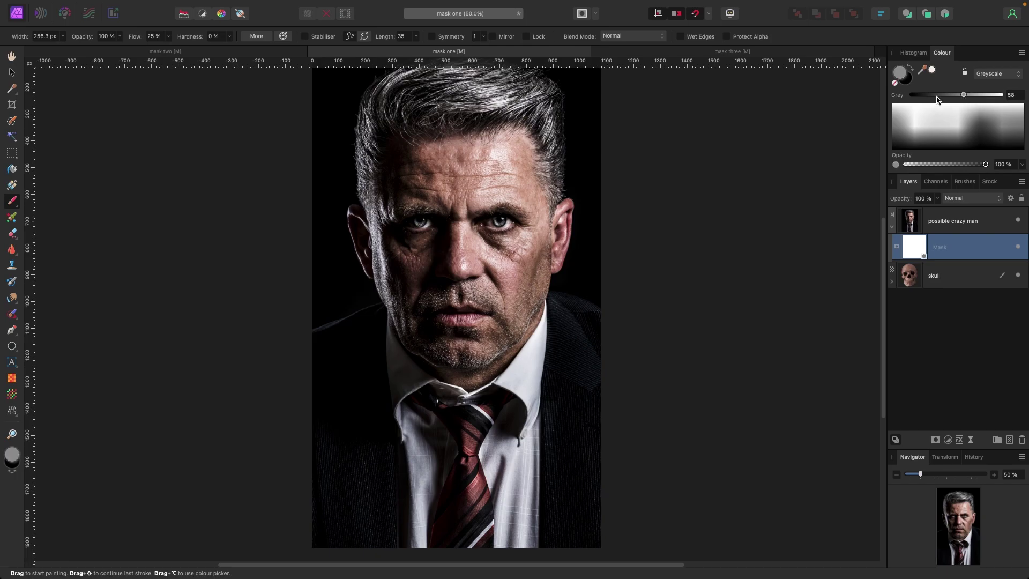
{"action": "left_click", "coordinate": [119, 36]}
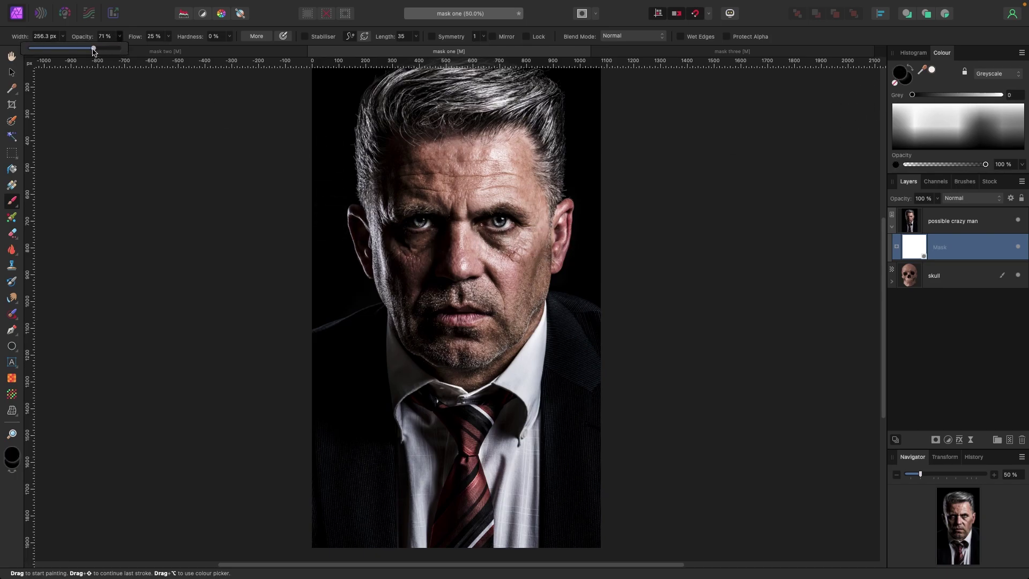
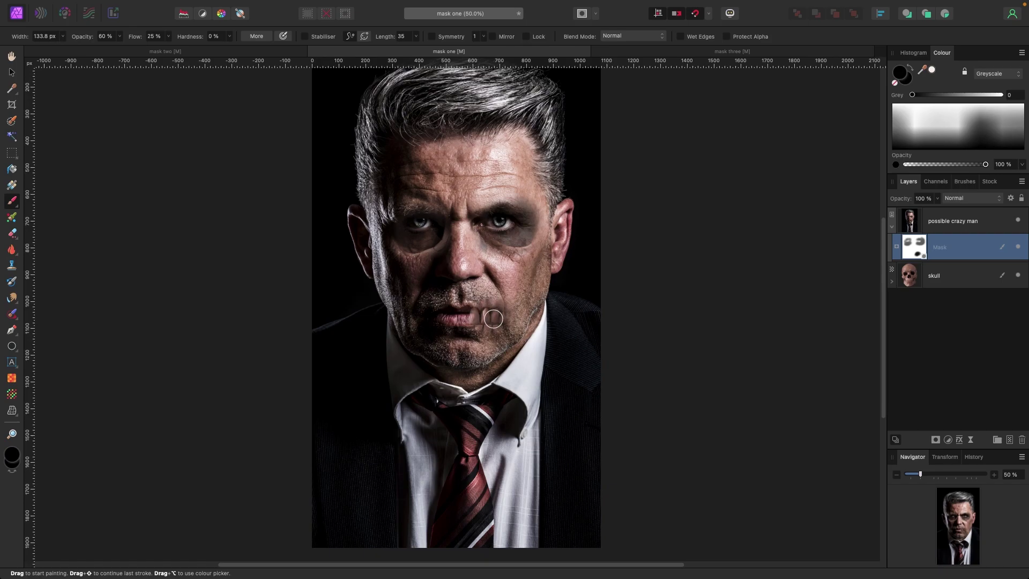
Enlarge the brush to 234 px and paint black on the mask over the forehead, nose and cheek to blend in the skull.
{"action": "key", "text": "bracketright"}
{"action": "key", "text": "bracketright"}
{"action": "key", "text": "bracketright"}
{"action": "key", "text": "bracketright"}
{"action": "key", "text": "bracketright"}
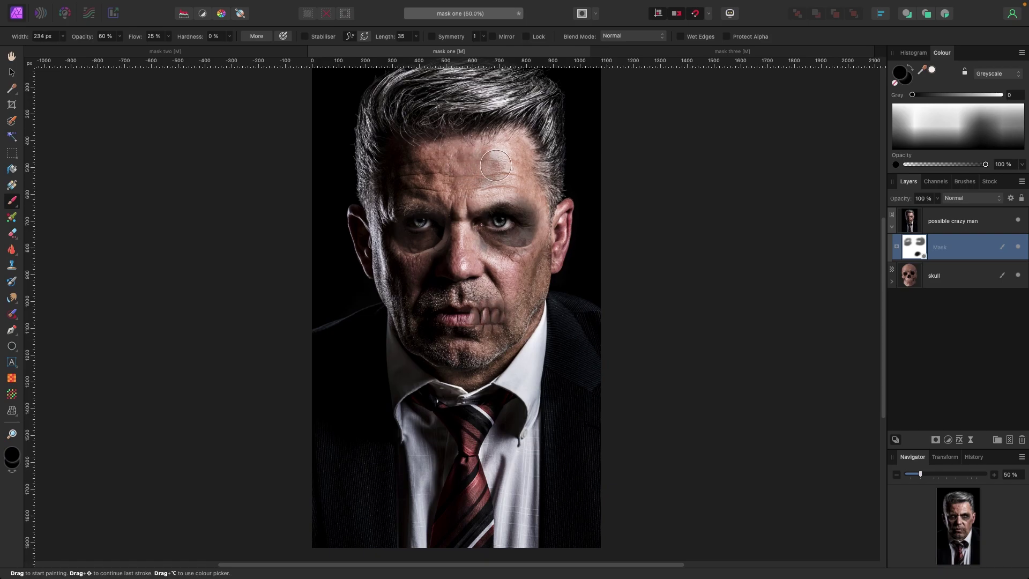
{"action": "mouse_move", "coordinate": [496, 165]}
{"action": "left_mouse_down"}
{"action": "mouse_move", "coordinate": [497, 177]}
{"action": "mouse_move", "coordinate": [481, 178]}
{"action": "mouse_move", "coordinate": [501, 181]}
{"action": "mouse_move", "coordinate": [488, 182]}
{"action": "mouse_move", "coordinate": [465, 176]}
{"action": "mouse_move", "coordinate": [498, 160]}
{"action": "mouse_move", "coordinate": [413, 161]}
{"action": "mouse_move", "coordinate": [409, 178]}
{"action": "mouse_move", "coordinate": [436, 195]}
{"action": "left_mouse_up"}
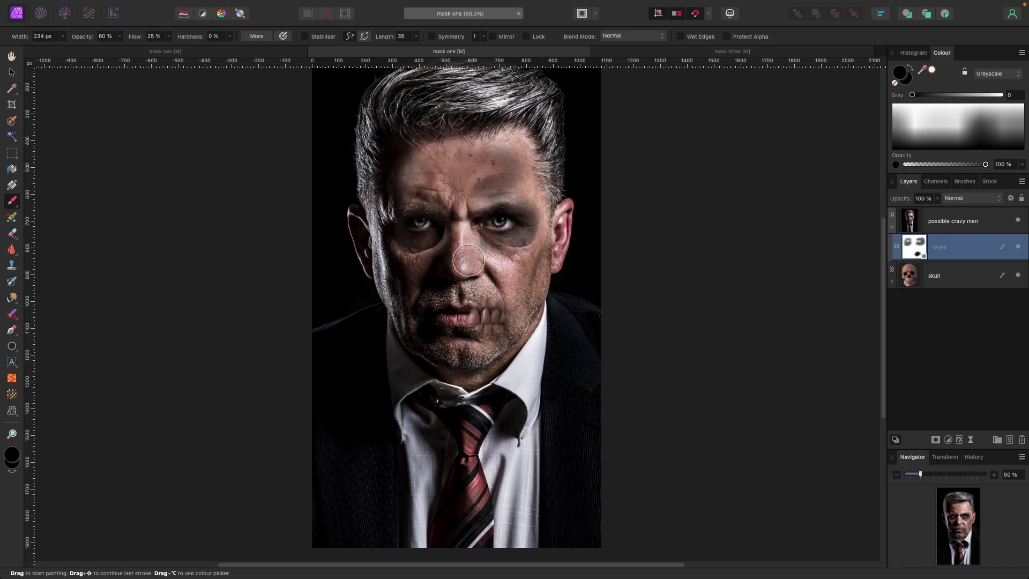
{"action": "mouse_move", "coordinate": [468, 260]}
{"action": "left_mouse_down"}
{"action": "mouse_move", "coordinate": [449, 273]}
{"action": "mouse_move", "coordinate": [466, 264]}
{"action": "mouse_move", "coordinate": [467, 275]}
{"action": "mouse_move", "coordinate": [463, 260]}
{"action": "mouse_move", "coordinate": [456, 277]}
{"action": "mouse_move", "coordinate": [526, 263]}
{"action": "mouse_move", "coordinate": [517, 306]}
{"action": "mouse_move", "coordinate": [534, 269]}
{"action": "mouse_move", "coordinate": [494, 305]}
{"action": "left_mouse_up"}
Reduce the brush to 143.7 px and paint white (grey 100) on the mask over the nose to restore the man's skin.
{"action": "key", "text": "bracketleft"}
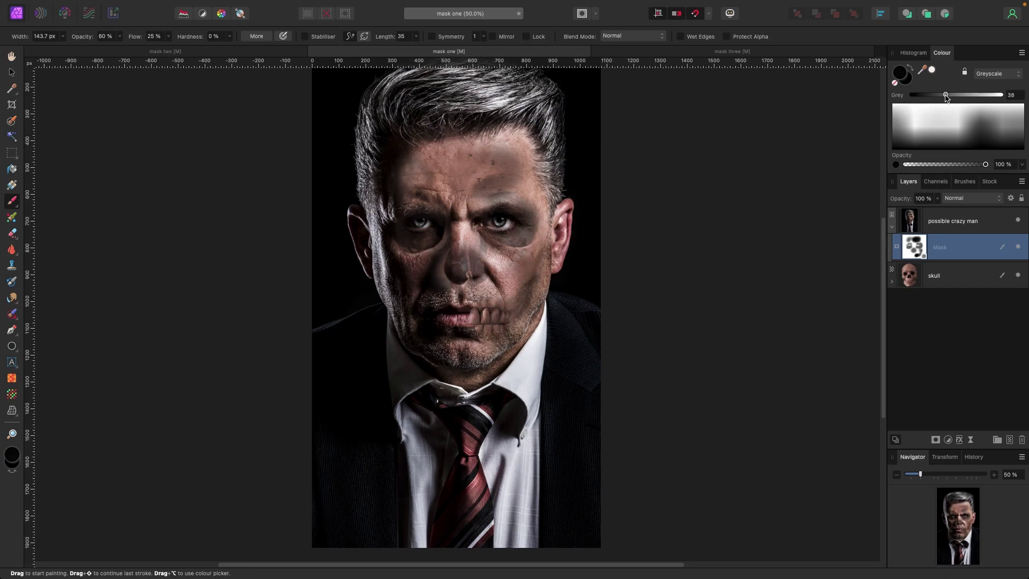
{"action": "key", "text": "x"}
{"action": "mouse_move", "coordinate": [432, 249]}
{"action": "left_mouse_down"}
{"action": "mouse_move", "coordinate": [471, 279]}
{"action": "mouse_move", "coordinate": [475, 264]}
{"action": "mouse_move", "coordinate": [459, 260]}
{"action": "mouse_move", "coordinate": [448, 282]}
{"action": "mouse_move", "coordinate": [447, 262]}
{"action": "mouse_move", "coordinate": [464, 281]}
{"action": "mouse_move", "coordinate": [477, 270]}
{"action": "mouse_move", "coordinate": [474, 250]}
{"action": "mouse_move", "coordinate": [460, 276]}
{"action": "mouse_move", "coordinate": [484, 275]}
{"action": "mouse_move", "coordinate": [445, 279]}
{"action": "mouse_move", "coordinate": [445, 266]}
{"action": "mouse_move", "coordinate": [475, 278]}
{"action": "left_mouse_up"}
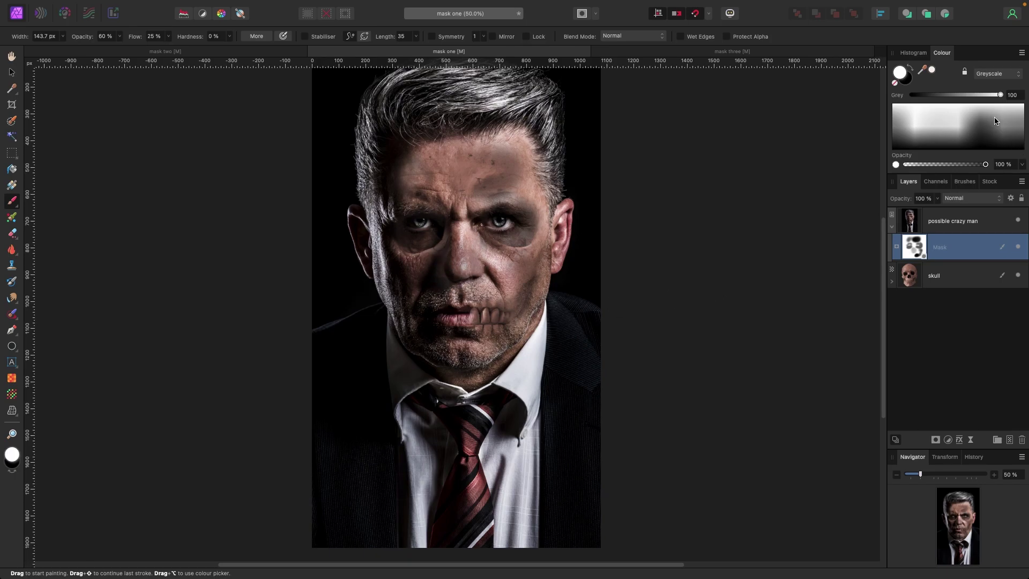
Paint black (grey 0) on the mask over the cheek and teeth at 103.8 px and both eyes at 177.5 px, and switch to the Move tool.
{"action": "left_click_drag", "start_coordinate": [995, 96], "coordinate": [912, 96]}
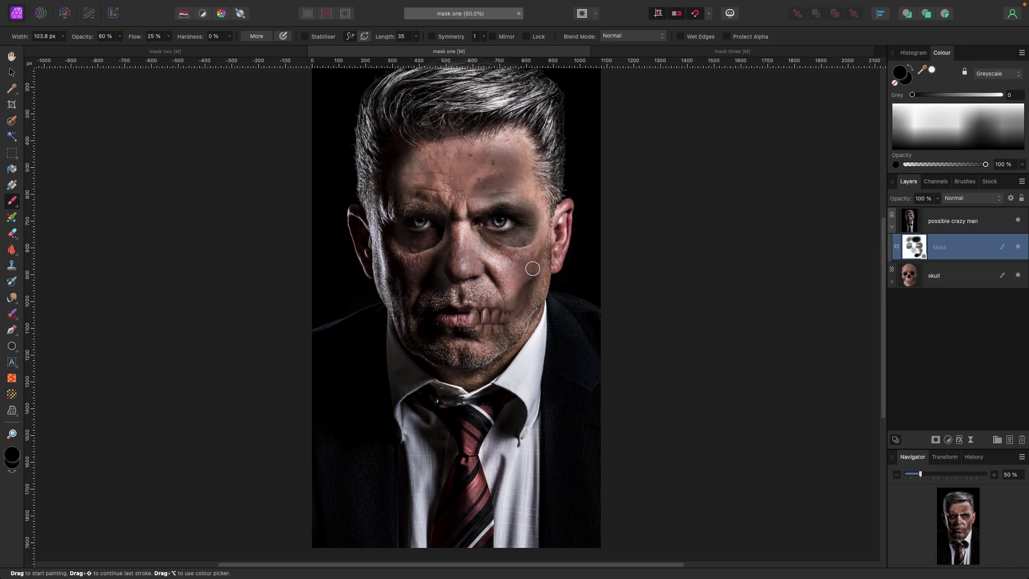
{"action": "left_click_drag", "start_coordinate": [532, 268], "coordinate": [519, 307]}
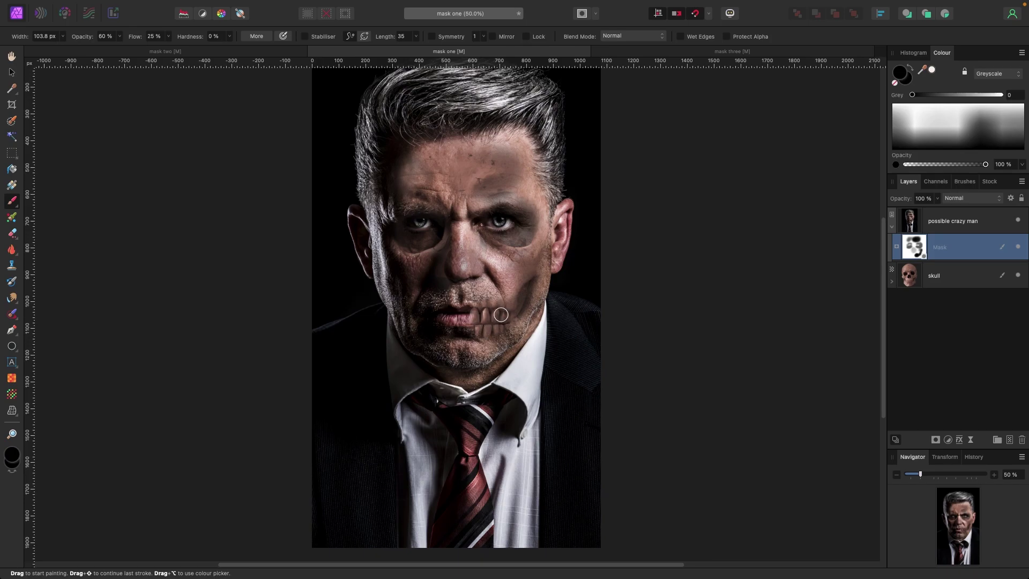
{"action": "left_click_drag", "start_coordinate": [929, 96], "coordinate": [1000, 95]}
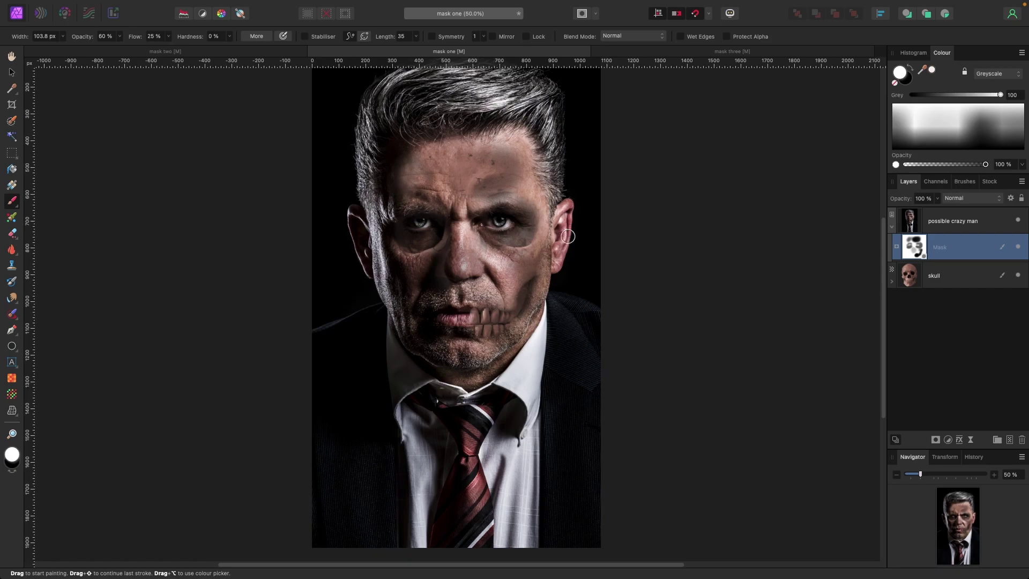
{"action": "key", "text": "x"}
{"action": "key", "text": "bracketright"}
{"action": "mouse_move", "coordinate": [501, 242]}
{"action": "left_mouse_down"}
{"action": "mouse_move", "coordinate": [537, 224]}
{"action": "mouse_move", "coordinate": [515, 195]}
{"action": "mouse_move", "coordinate": [478, 213]}
{"action": "mouse_move", "coordinate": [494, 222]}
{"action": "mouse_move", "coordinate": [406, 218]}
{"action": "mouse_move", "coordinate": [403, 241]}
{"action": "mouse_move", "coordinate": [434, 237]}
{"action": "mouse_move", "coordinate": [414, 245]}
{"action": "left_mouse_up"}
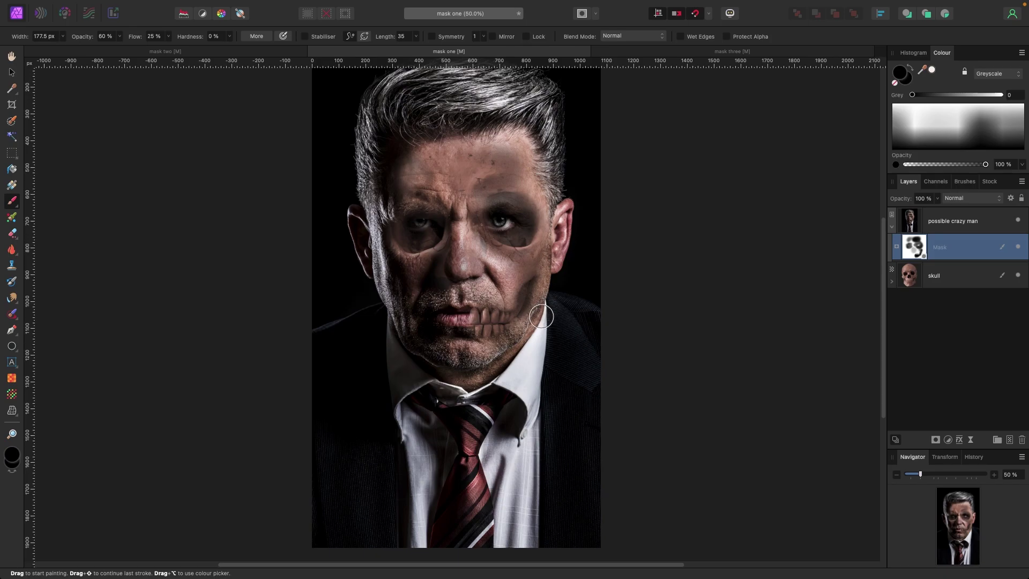
{"action": "scroll", "coordinate": [541, 317], "scroll_direction": "up", "scroll_amount": 1}
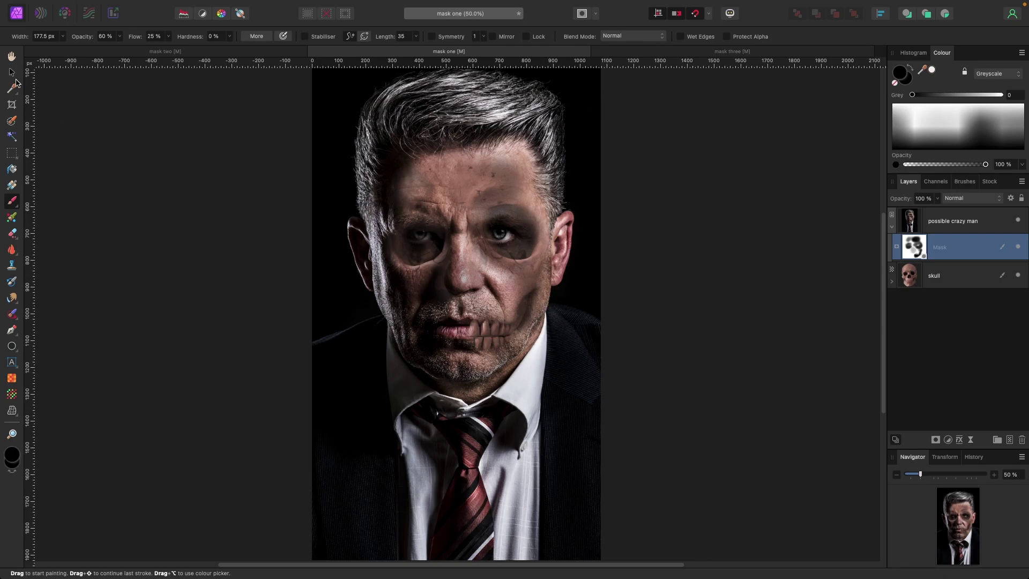
{"action": "left_click", "coordinate": [14, 76]}
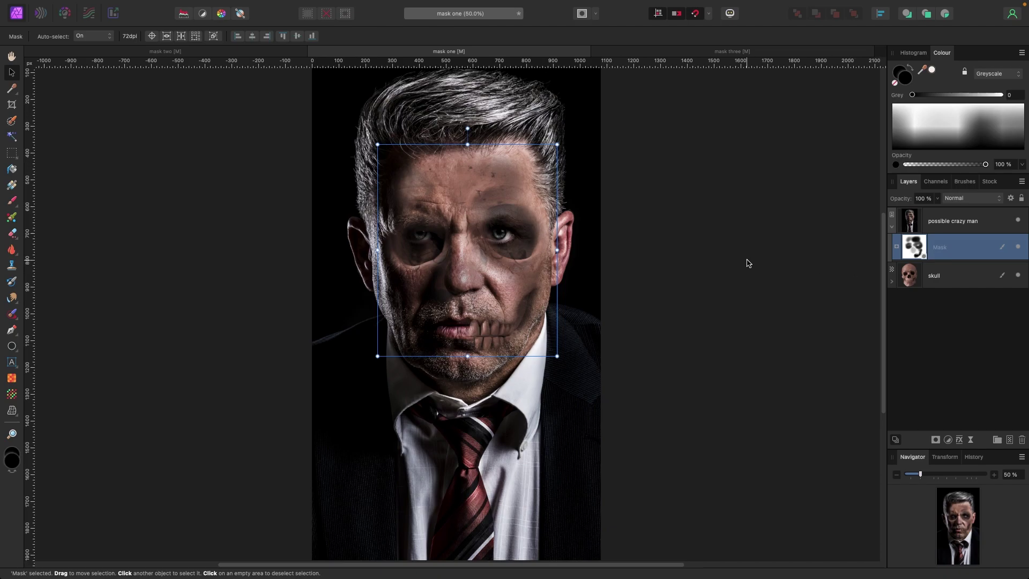
Toggle the visibility of the "possible crazy man" layer and its mask repeatedly to compare the portrait with and without the skull blend.
{"action": "left_click", "coordinate": [1018, 221]}
{"action": "left_click", "coordinate": [1018, 221]}
{"action": "left_click", "coordinate": [1018, 247]}
{"action": "left_click", "coordinate": [1018, 248]}
{"action": "left_click", "coordinate": [1018, 247]}
{"action": "left_click", "coordinate": [1017, 248]}
{"action": "left_click", "coordinate": [1017, 248]}
{"action": "left_click", "coordinate": [1018, 247]}
{"action": "left_click", "coordinate": [1017, 247]}
{"action": "left_click", "coordinate": [1018, 247]}
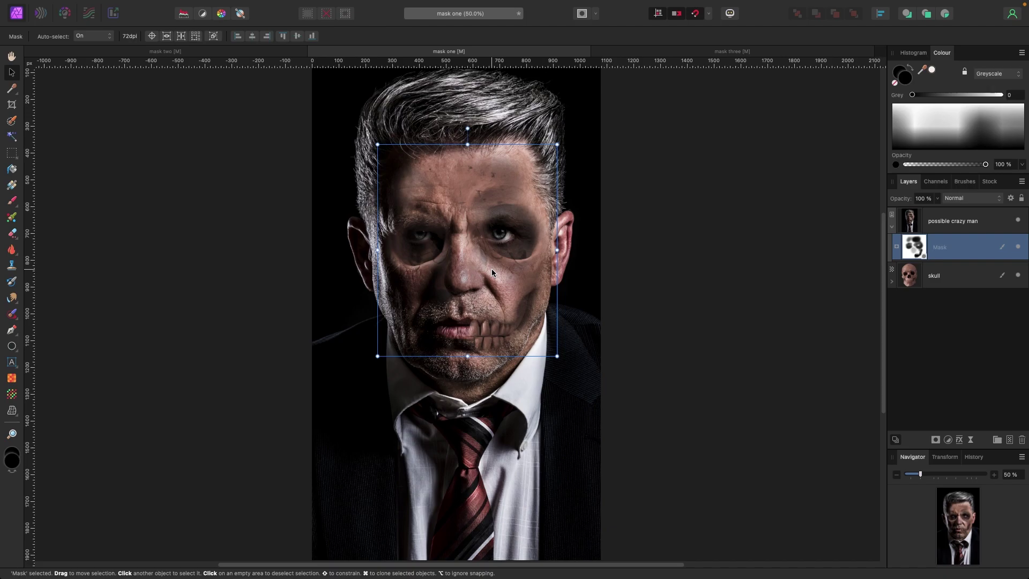
Switch to the "mask three" document, show the "plane isolated" and "landscape" layers, and hide "Iceland plane.jpg".
{"action": "left_click", "coordinate": [652, 53]}
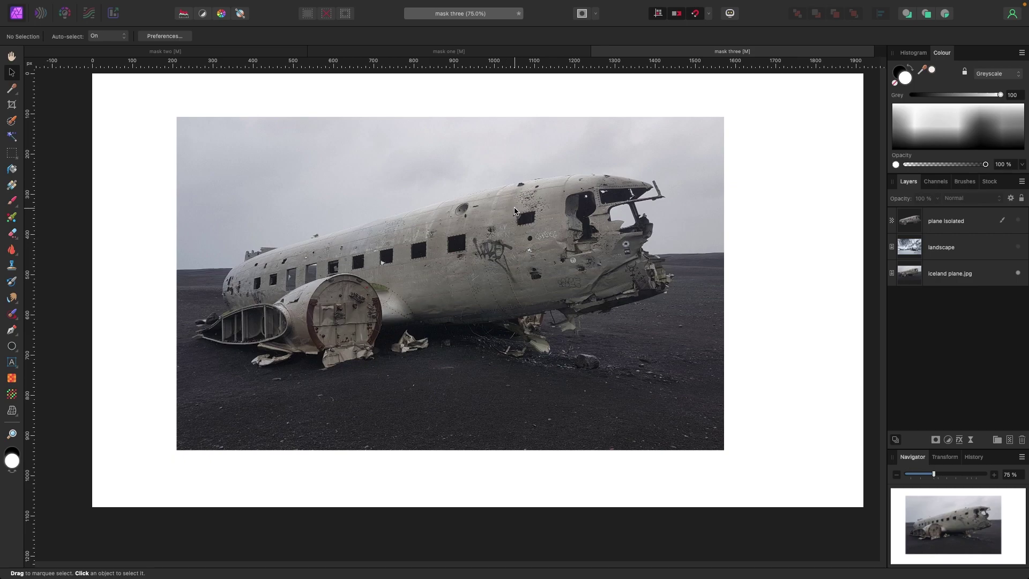
{"action": "left_click", "coordinate": [1018, 221]}
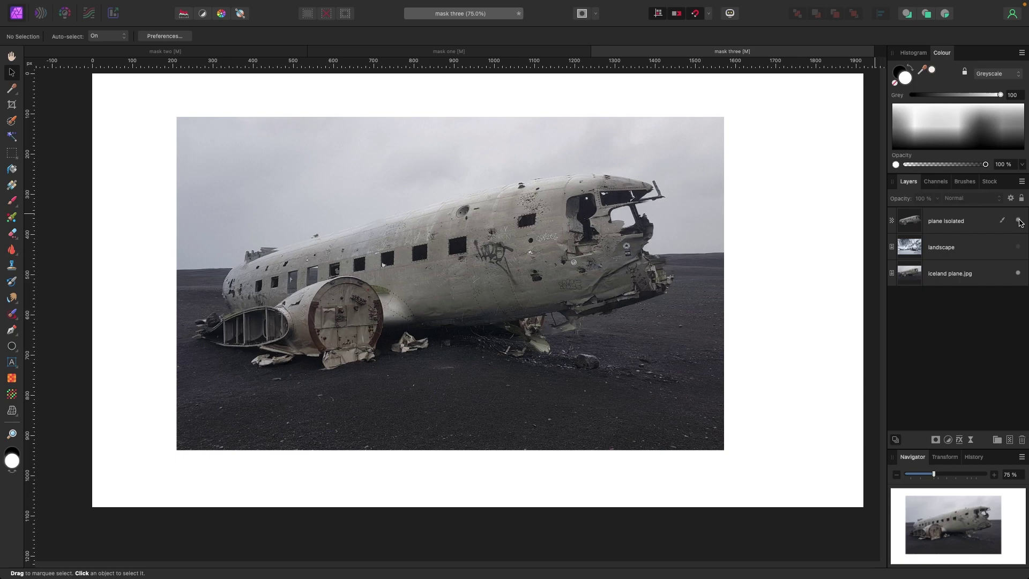
{"action": "left_click", "coordinate": [1018, 273]}
{"action": "left_click_drag", "start_coordinate": [466, 256], "coordinate": [477, 259]}
{"action": "scroll", "coordinate": [477, 258], "scroll_direction": "up", "scroll_amount": 1}
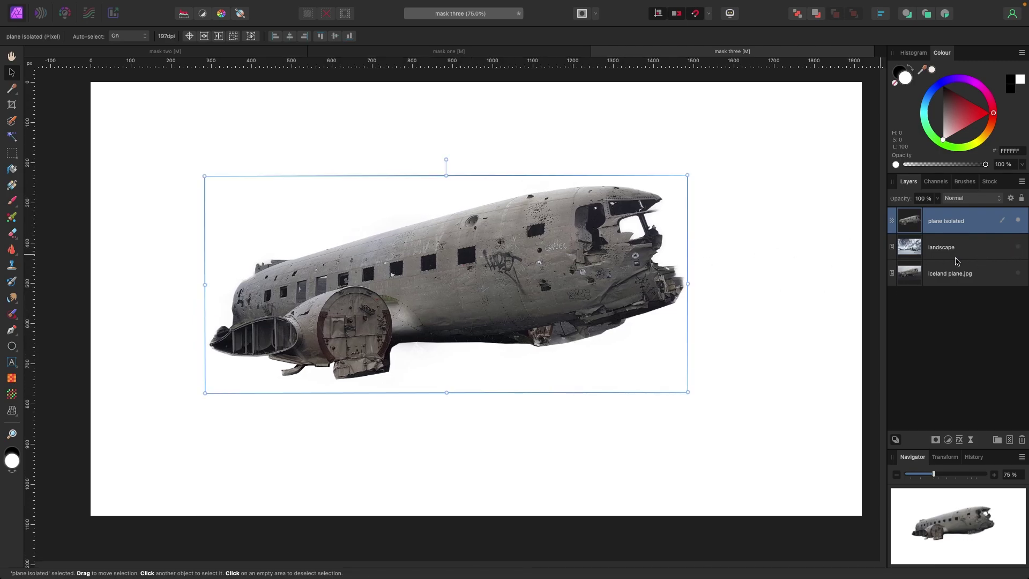
{"action": "left_click", "coordinate": [1017, 248]}
{"action": "scroll", "coordinate": [638, 261], "scroll_direction": "down", "scroll_amount": 1}
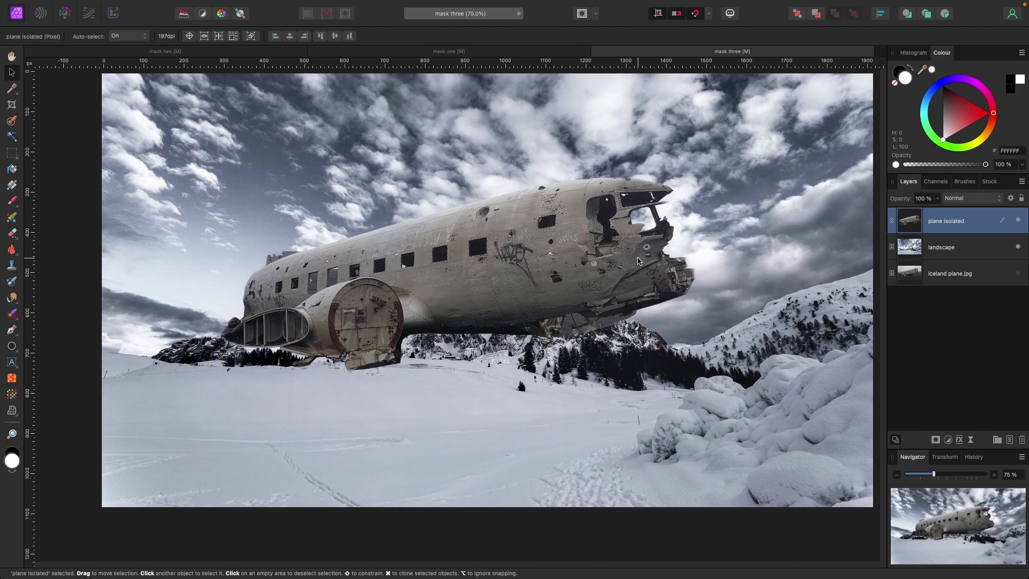
Move the isolated plane onto the snowfield, rotate it slightly clockwise, scale it down to about 280 px wide, and deselect it.
{"action": "scroll", "coordinate": [638, 261], "scroll_direction": "right", "scroll_amount": 1}
{"action": "left_click_drag", "start_coordinate": [533, 258], "coordinate": [529, 358]}
{"action": "left_click_drag", "start_coordinate": [689, 259], "coordinate": [429, 377]}
{"action": "left_click_drag", "start_coordinate": [343, 423], "coordinate": [394, 418]}
{"action": "left_click_drag", "start_coordinate": [370, 356], "coordinate": [374, 357]}
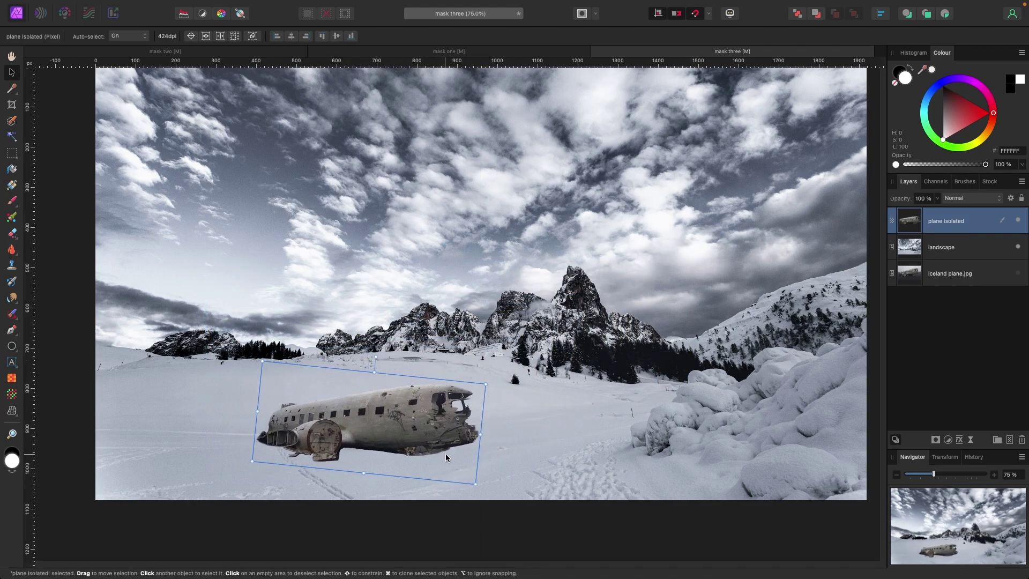
{"action": "left_click_drag", "start_coordinate": [473, 481], "coordinate": [445, 440]}
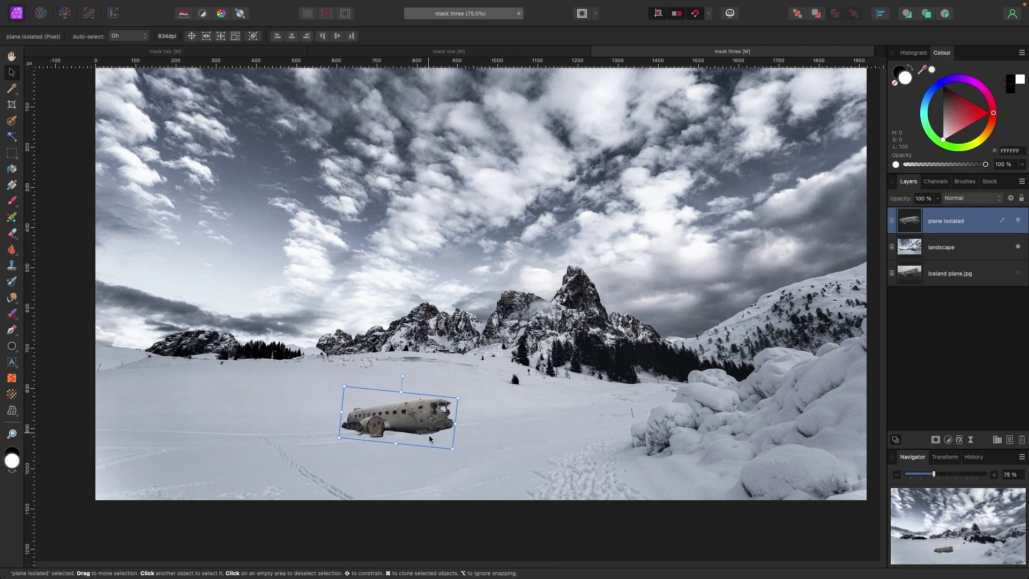
{"action": "scroll", "coordinate": [430, 434], "scroll_direction": "down", "scroll_amount": 1}
{"action": "key", "text": "ctrl+d"}
{"action": "scroll", "coordinate": [455, 472], "scroll_direction": "up", "scroll_amount": 1}
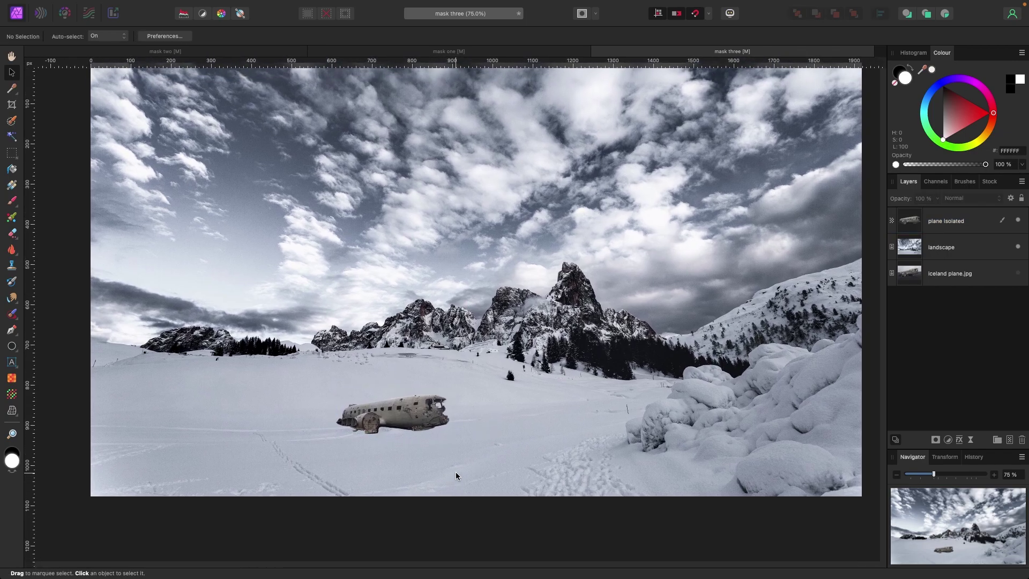
{"action": "scroll", "coordinate": [451, 466], "scroll_direction": "up", "scroll_amount": 2}
{"action": "scroll", "coordinate": [422, 442], "scroll_direction": "right", "scroll_amount": 2}
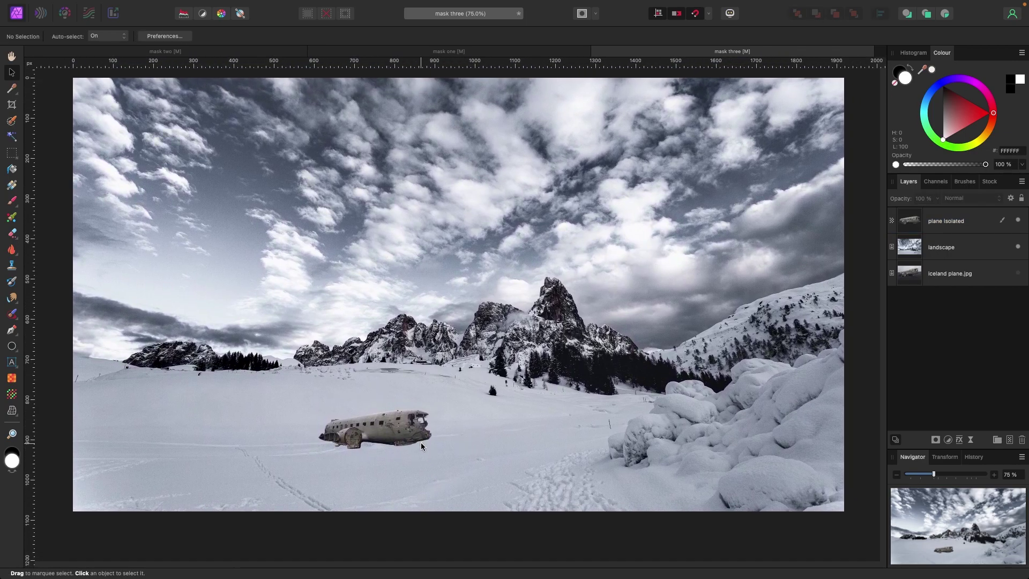
{"action": "scroll", "coordinate": [407, 442], "scroll_direction": "up", "scroll_amount": 1}
{"action": "scroll", "coordinate": [407, 442], "scroll_direction": "right", "scroll_amount": 1}
{"action": "scroll", "coordinate": [384, 440], "scroll_direction": "down", "scroll_amount": 3}
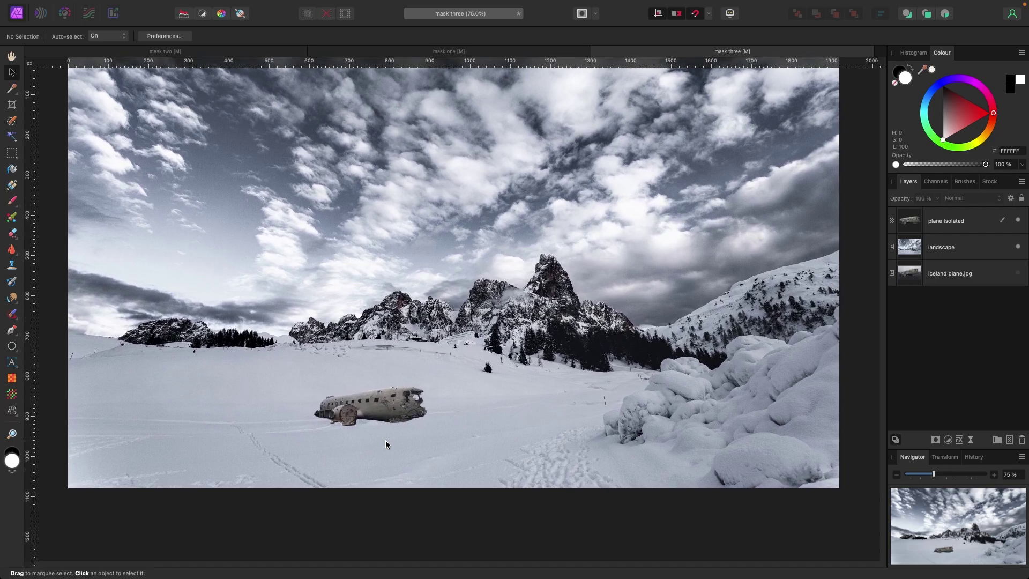
{"action": "scroll", "coordinate": [384, 440], "scroll_direction": "down", "scroll_amount": 2}
{"action": "scroll", "coordinate": [384, 440], "scroll_direction": "left", "scroll_amount": 3}
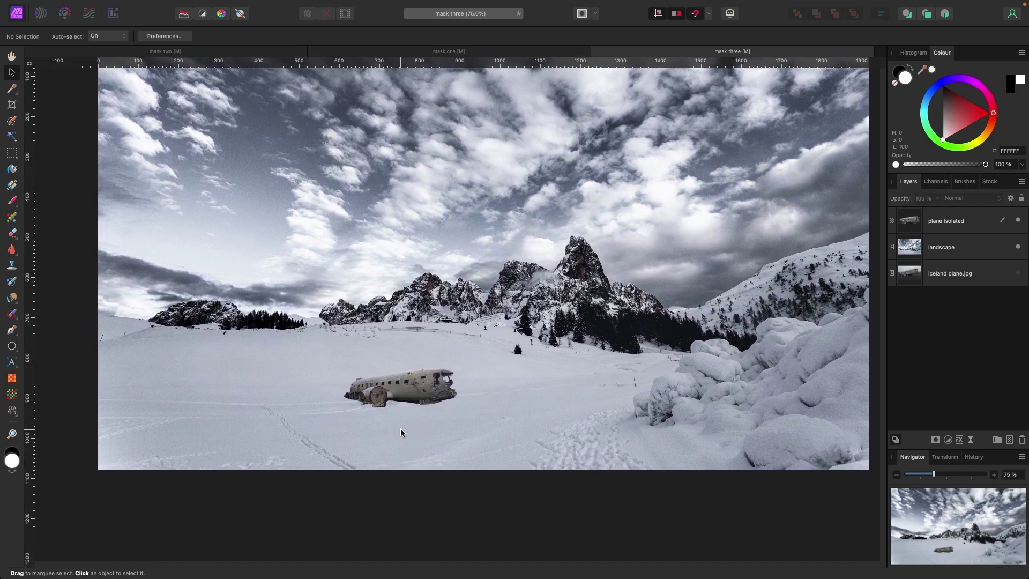
Add a mask to the "plane isolated" layer.
{"action": "scroll", "coordinate": [401, 432], "scroll_direction": "up", "scroll_amount": 10}
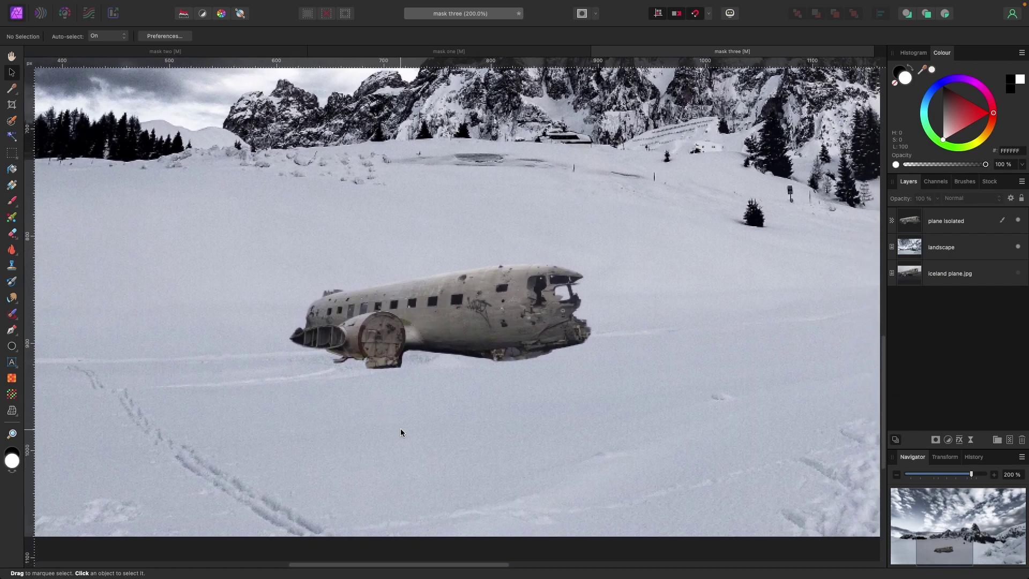
{"action": "scroll", "coordinate": [400, 432], "scroll_direction": "right", "scroll_amount": 3}
{"action": "left_click", "coordinate": [418, 322]}
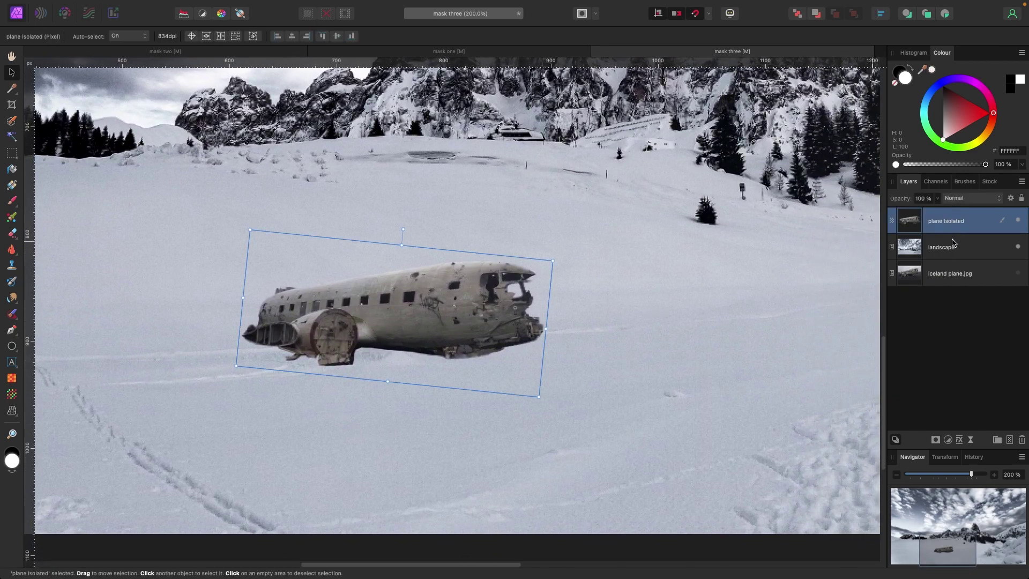
{"action": "left_click", "coordinate": [936, 441]}
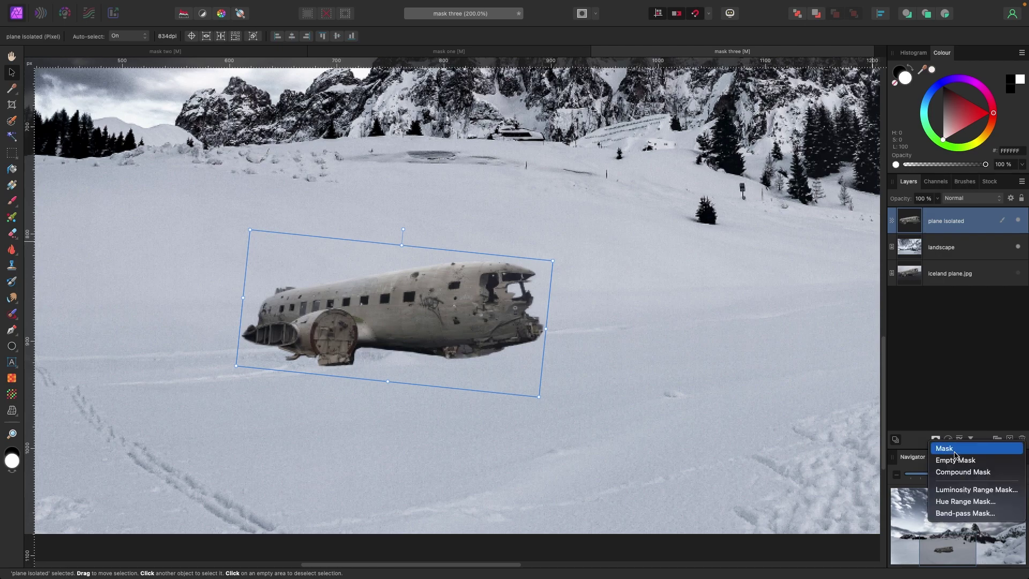
{"action": "left_click", "coordinate": [955, 454]}
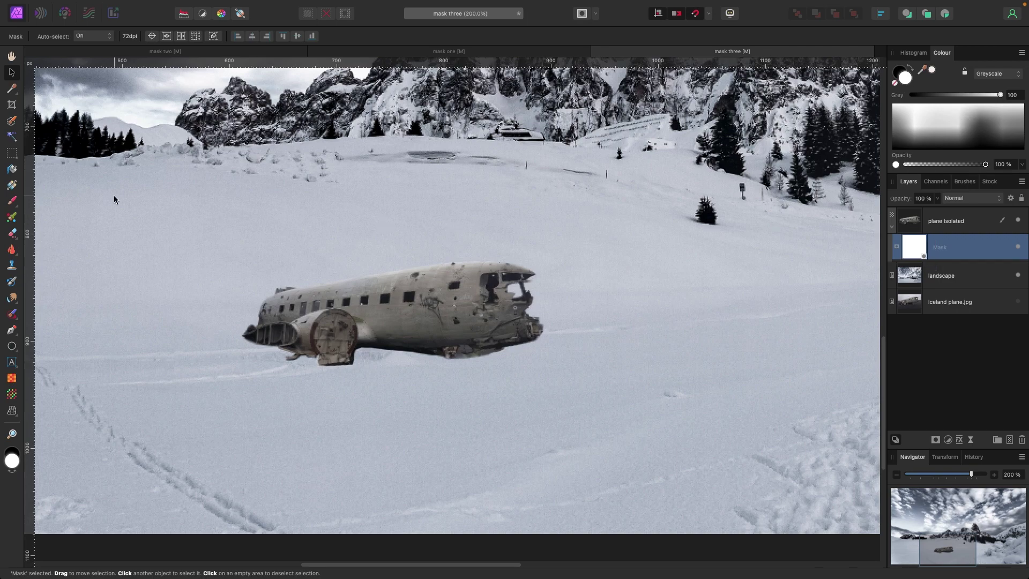
Paint black on the mask along the plane's underside and engine with a 48.4 px Paint Brush at 54% opacity, blending it into the snow.
{"action": "left_click", "coordinate": [12, 201]}
{"action": "key", "text": "x"}
{"action": "left_click", "coordinate": [426, 323]}
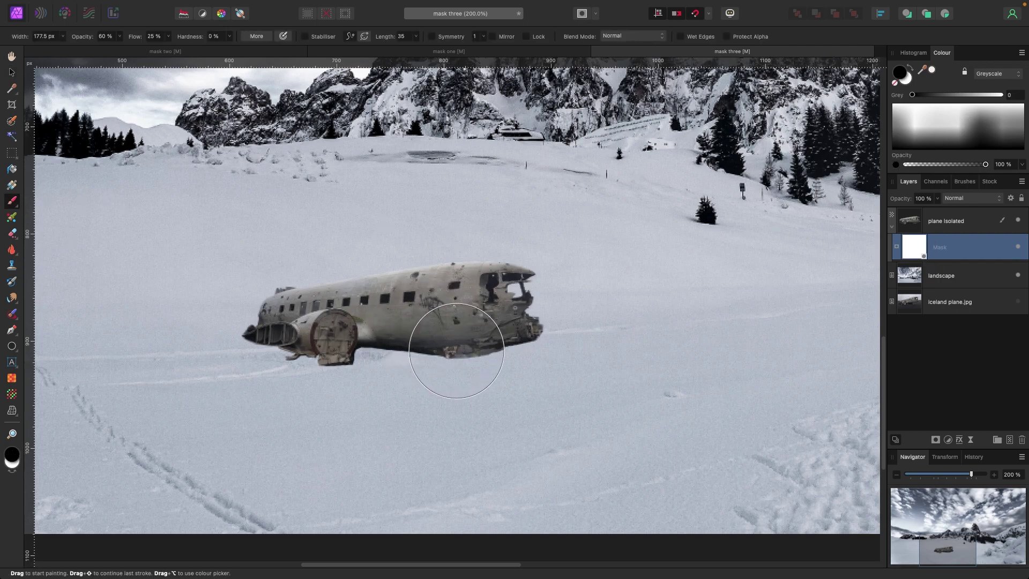
{"action": "key", "text": "bracketleft"}
{"action": "key", "text": "bracketleft"}
{"action": "key", "text": "bracketleft"}
{"action": "key", "text": "bracketleft"}
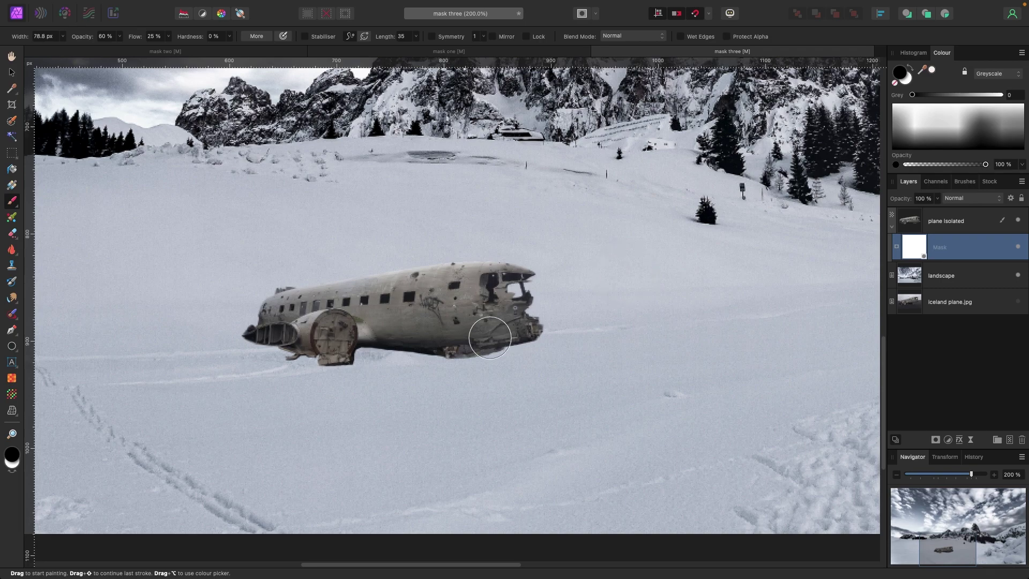
{"action": "key", "text": "bracketleft"}
{"action": "key", "text": "bracketleft"}
{"action": "left_click", "coordinate": [119, 37]}
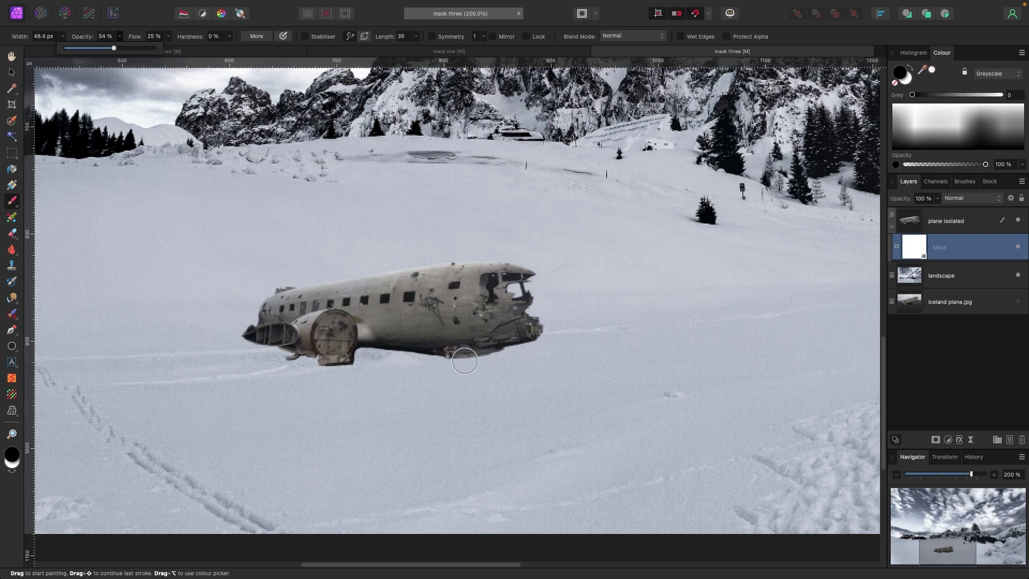
{"action": "left_click", "coordinate": [490, 358]}
{"action": "mouse_move", "coordinate": [491, 358]}
{"action": "left_mouse_down"}
{"action": "mouse_move", "coordinate": [453, 364]}
{"action": "mouse_move", "coordinate": [534, 349]}
{"action": "mouse_move", "coordinate": [501, 354]}
{"action": "mouse_move", "coordinate": [536, 335]}
{"action": "mouse_move", "coordinate": [498, 361]}
{"action": "mouse_move", "coordinate": [316, 367]}
{"action": "mouse_move", "coordinate": [361, 369]}
{"action": "mouse_move", "coordinate": [279, 363]}
{"action": "mouse_move", "coordinate": [286, 359]}
{"action": "mouse_move", "coordinate": [236, 344]}
{"action": "mouse_move", "coordinate": [300, 358]}
{"action": "mouse_move", "coordinate": [292, 369]}
{"action": "mouse_move", "coordinate": [435, 357]}
{"action": "mouse_move", "coordinate": [391, 354]}
{"action": "left_mouse_up"}
{"action": "mouse_move", "coordinate": [438, 356]}
{"action": "left_mouse_down"}
{"action": "mouse_move", "coordinate": [551, 333]}
{"action": "mouse_move", "coordinate": [428, 362]}
{"action": "mouse_move", "coordinate": [447, 362]}
{"action": "mouse_move", "coordinate": [322, 360]}
{"action": "mouse_move", "coordinate": [360, 362]}
{"action": "mouse_move", "coordinate": [295, 358]}
{"action": "mouse_move", "coordinate": [239, 333]}
{"action": "mouse_move", "coordinate": [282, 358]}
{"action": "mouse_move", "coordinate": [327, 356]}
{"action": "mouse_move", "coordinate": [329, 335]}
{"action": "left_mouse_up"}
Paint black on the mask over the lower fuselage near the broken nose with a 97.3 px brush at 35% opacity.
{"action": "key", "text": "bracketright"}
{"action": "key", "text": "bracketright"}
{"action": "key", "text": "bracketright"}
{"action": "key", "text": "bracketright"}
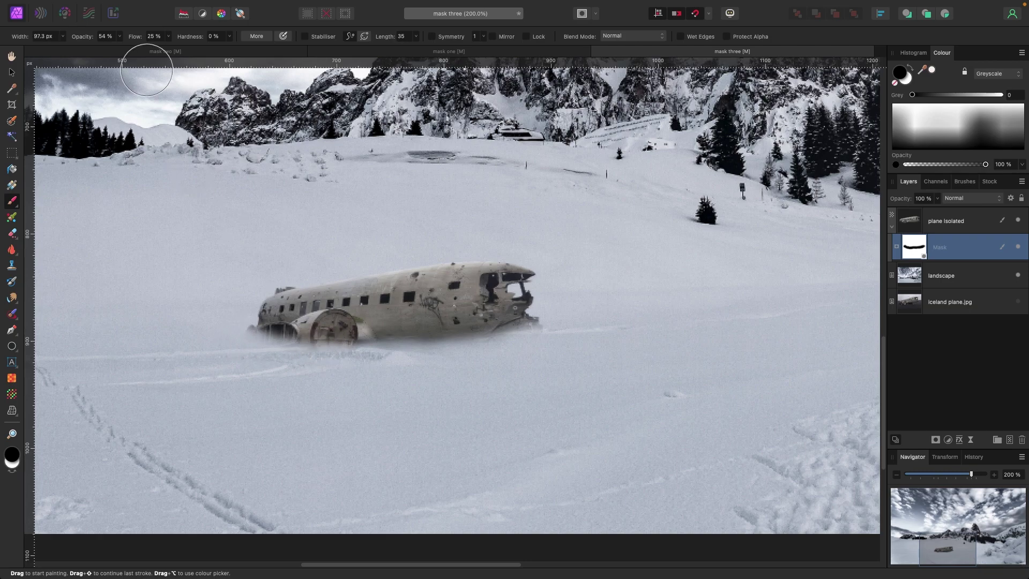
{"action": "left_click", "coordinate": [119, 36]}
{"action": "left_click_drag", "start_coordinate": [119, 49], "coordinate": [100, 49]}
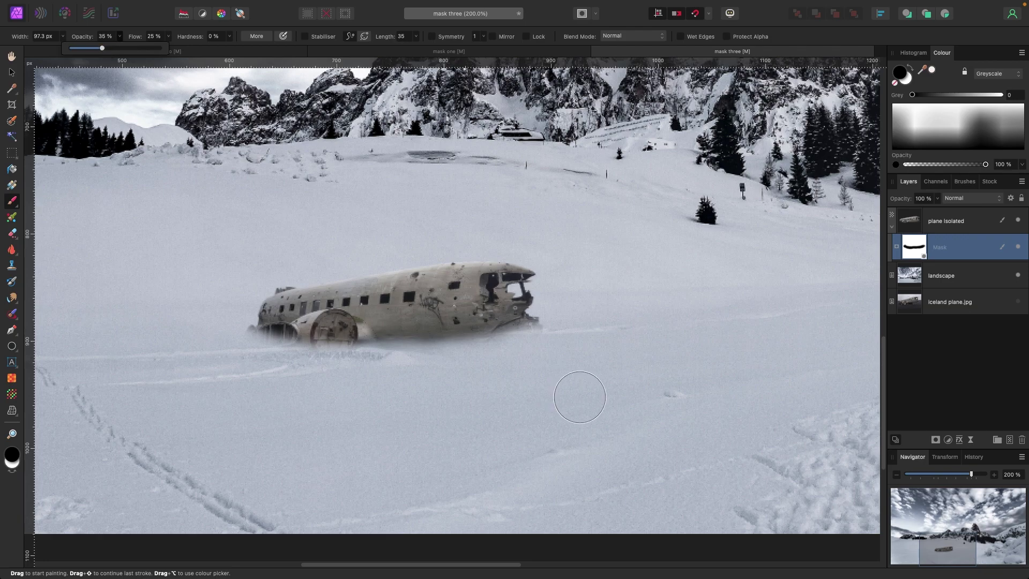
{"action": "mouse_move", "coordinate": [509, 338]}
{"action": "left_mouse_down"}
{"action": "mouse_move", "coordinate": [423, 339]}
{"action": "mouse_move", "coordinate": [527, 331]}
{"action": "mouse_move", "coordinate": [293, 359]}
{"action": "mouse_move", "coordinate": [244, 333]}
{"action": "mouse_move", "coordinate": [254, 321]}
{"action": "mouse_move", "coordinate": [240, 321]}
{"action": "mouse_move", "coordinate": [266, 350]}
{"action": "mouse_move", "coordinate": [399, 333]}
{"action": "mouse_move", "coordinate": [386, 331]}
{"action": "mouse_move", "coordinate": [488, 341]}
{"action": "mouse_move", "coordinate": [536, 328]}
{"action": "mouse_move", "coordinate": [551, 327]}
{"action": "mouse_move", "coordinate": [519, 337]}
{"action": "mouse_move", "coordinate": [577, 332]}
{"action": "mouse_move", "coordinate": [436, 335]}
{"action": "mouse_move", "coordinate": [412, 347]}
{"action": "mouse_move", "coordinate": [539, 334]}
{"action": "mouse_move", "coordinate": [557, 321]}
{"action": "mouse_move", "coordinate": [530, 323]}
{"action": "mouse_move", "coordinate": [507, 343]}
{"action": "mouse_move", "coordinate": [388, 362]}
{"action": "mouse_move", "coordinate": [275, 350]}
{"action": "mouse_move", "coordinate": [306, 366]}
{"action": "mouse_move", "coordinate": [469, 363]}
{"action": "mouse_move", "coordinate": [538, 335]}
{"action": "left_mouse_up"}
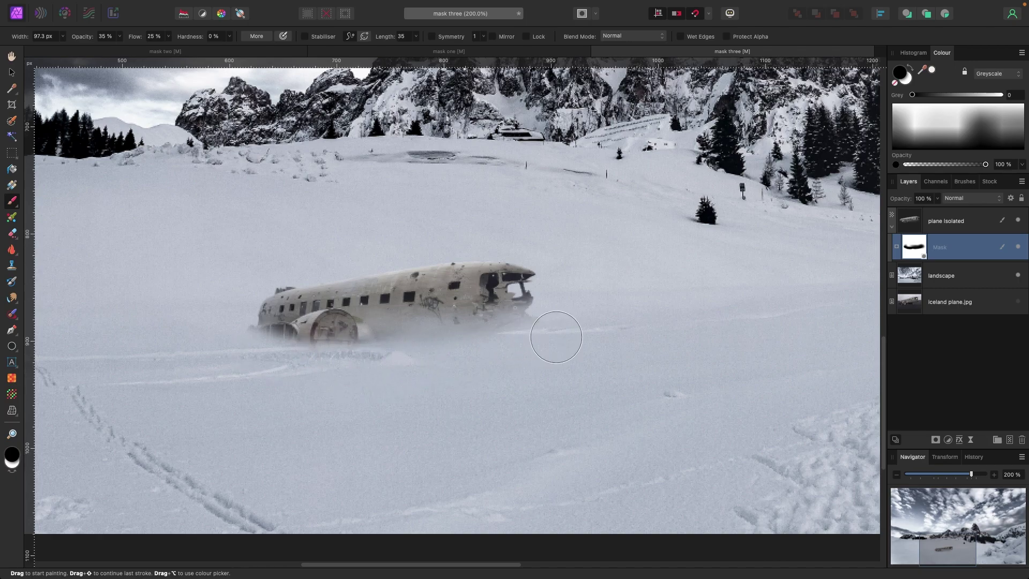
Toggle the plane's mask off and on to compare the wreck with and without the snow blend.
{"action": "scroll", "coordinate": [557, 336], "scroll_direction": "down", "scroll_amount": 5}
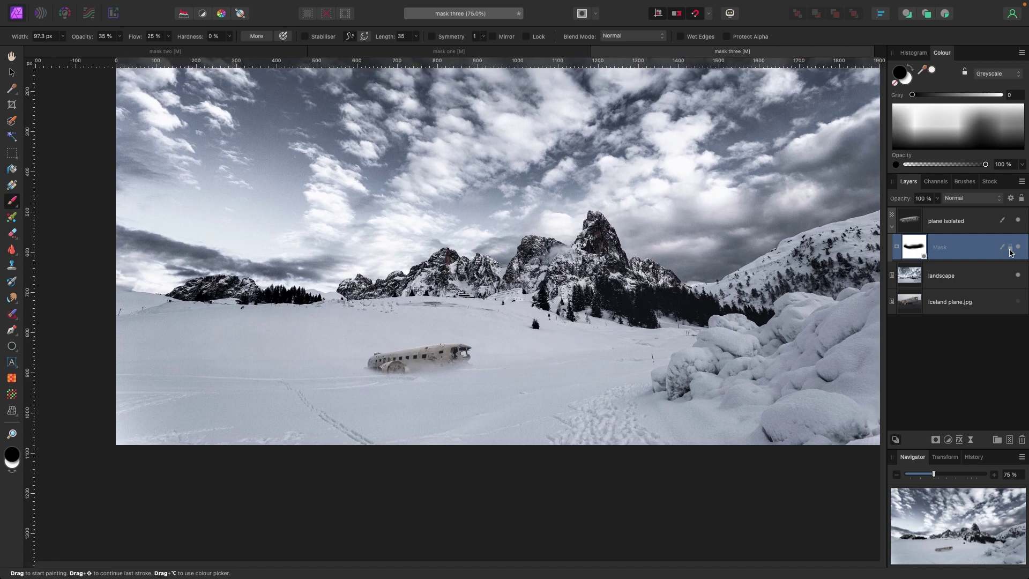
{"action": "left_click", "coordinate": [1017, 248]}
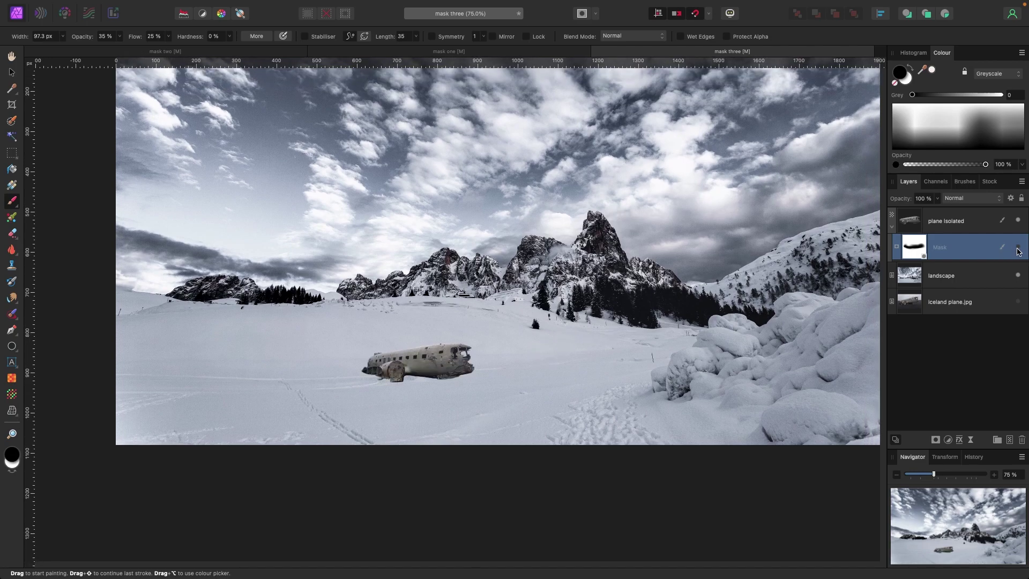
{"action": "left_click", "coordinate": [1017, 249]}
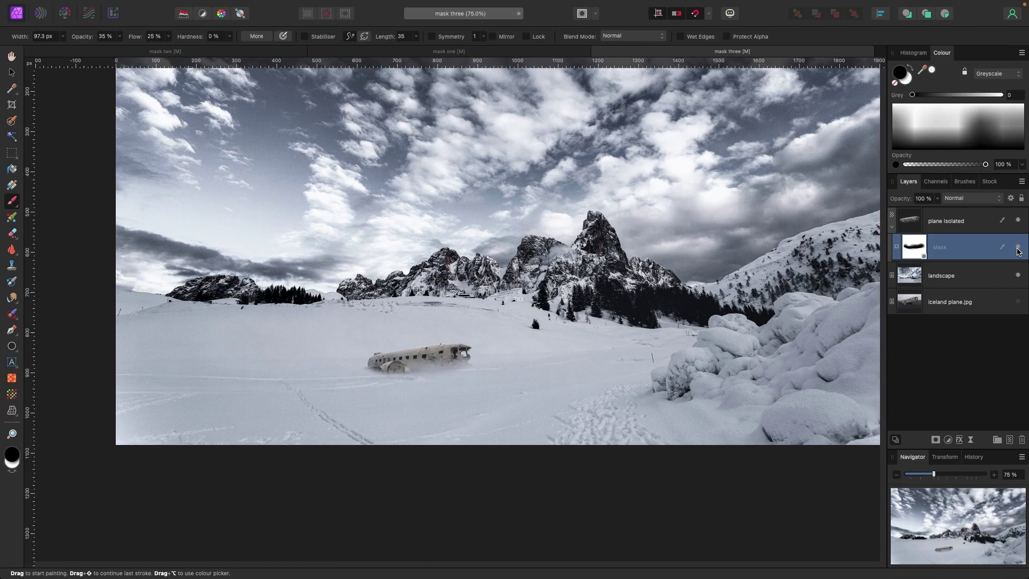
{"action": "scroll", "coordinate": [737, 313], "scroll_direction": "up", "scroll_amount": 1}
{"action": "scroll", "coordinate": [737, 313], "scroll_direction": "right", "scroll_amount": 1}
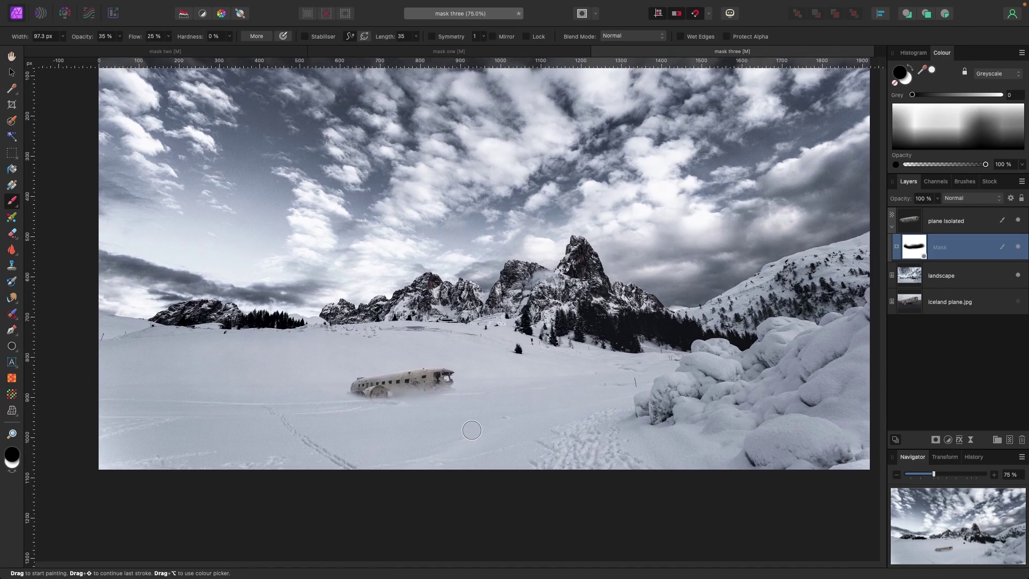
Paint black on the mask along the base of the tail and engine with a 50.8 px brush.
{"action": "scroll", "coordinate": [472, 430], "scroll_direction": "up", "scroll_amount": 5}
{"action": "scroll", "coordinate": [471, 428], "scroll_direction": "up", "scroll_amount": 1}
{"action": "scroll", "coordinate": [472, 428], "scroll_direction": "left", "scroll_amount": 1}
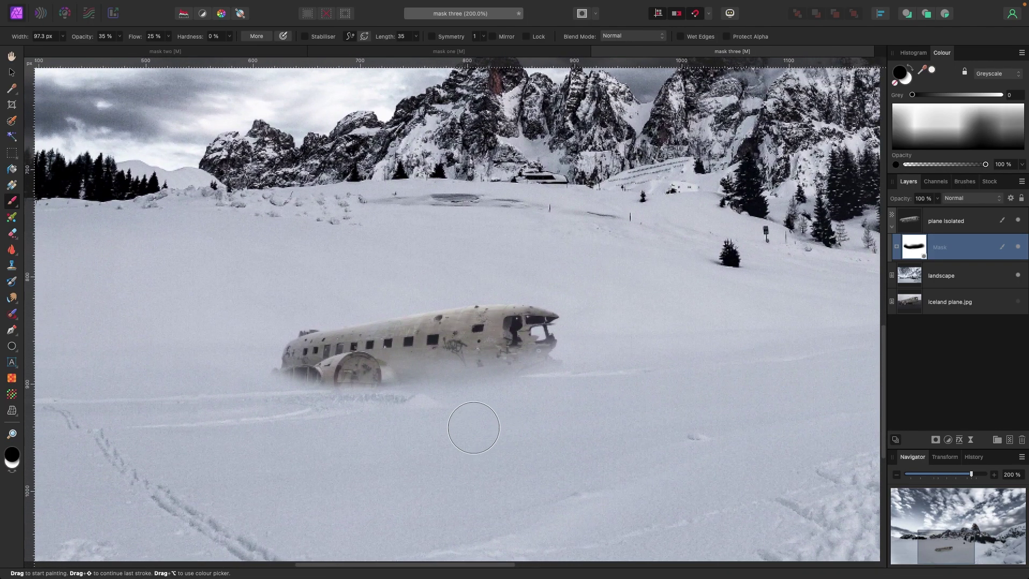
{"action": "key", "text": "bracketleft"}
{"action": "key", "text": "bracketleft"}
{"action": "key", "text": "bracketleft"}
{"action": "scroll", "coordinate": [456, 375], "scroll_direction": "right", "scroll_amount": 1}
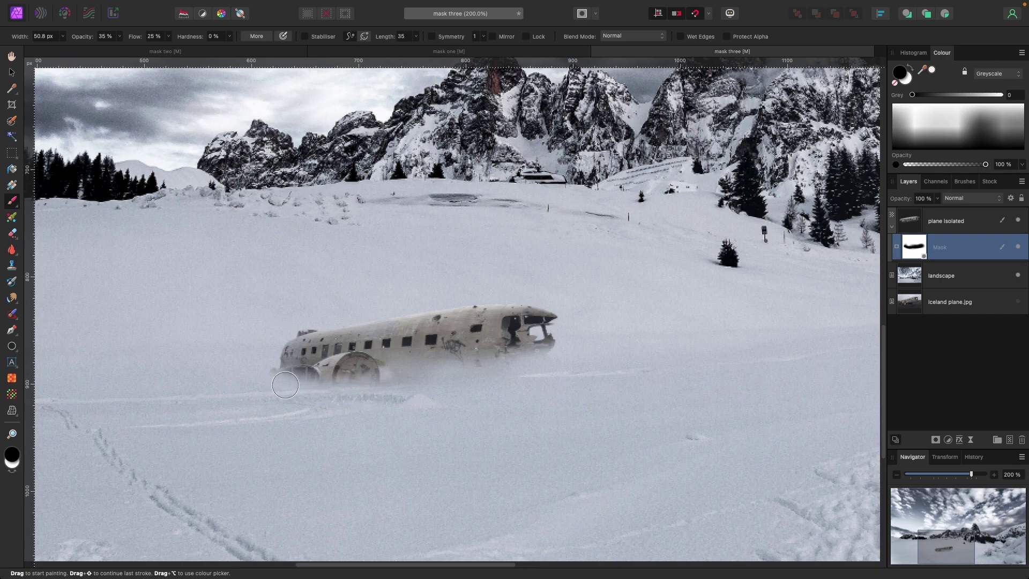
{"action": "mouse_move", "coordinate": [285, 384]}
{"action": "left_mouse_down"}
{"action": "mouse_move", "coordinate": [310, 386]}
{"action": "mouse_move", "coordinate": [415, 386]}
{"action": "left_mouse_up"}
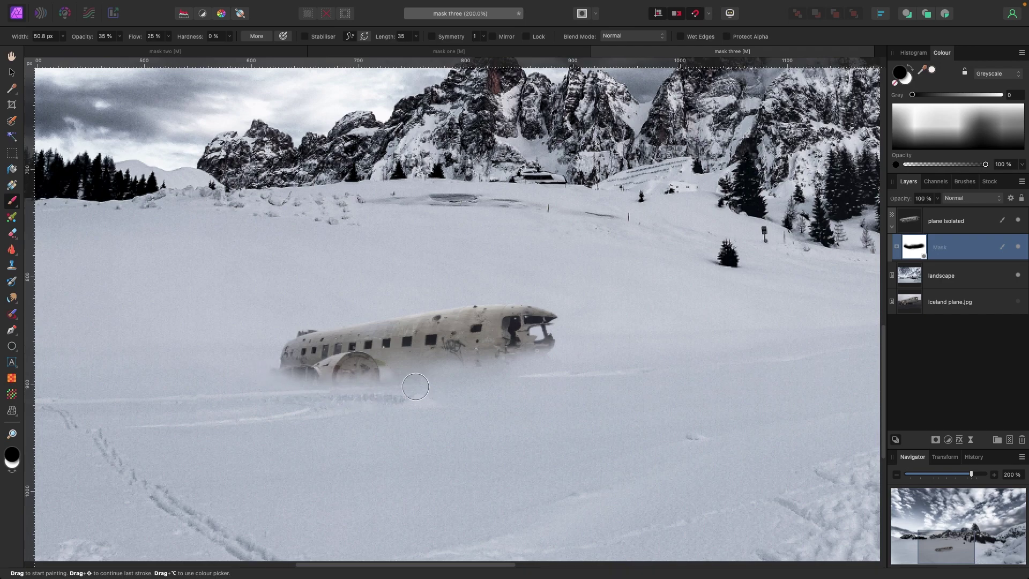
View the whole composite and toggle the plane's mask repeatedly to check the refined snow blend.
{"action": "key", "text": "super+1"}
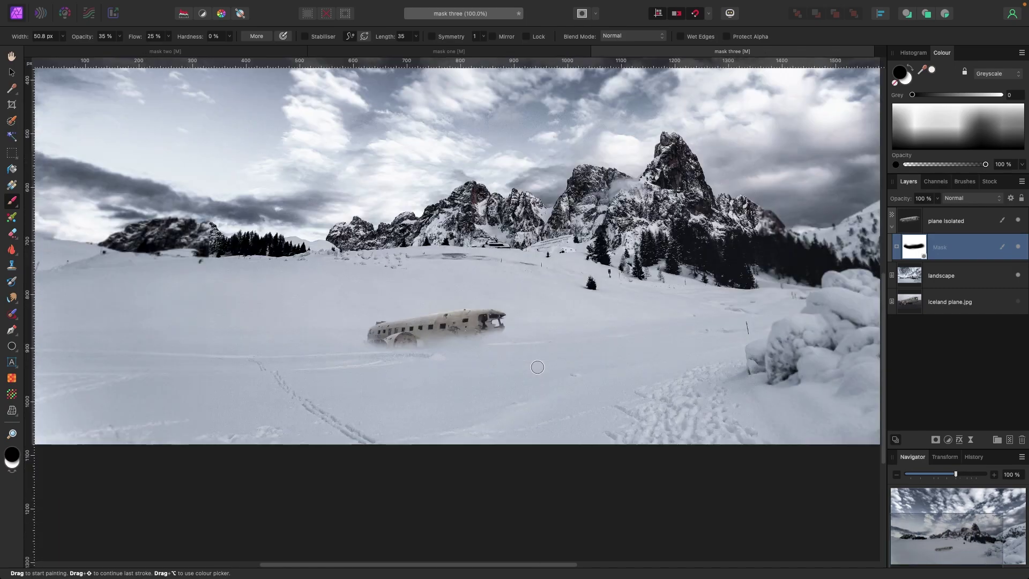
{"action": "key", "text": "h"}
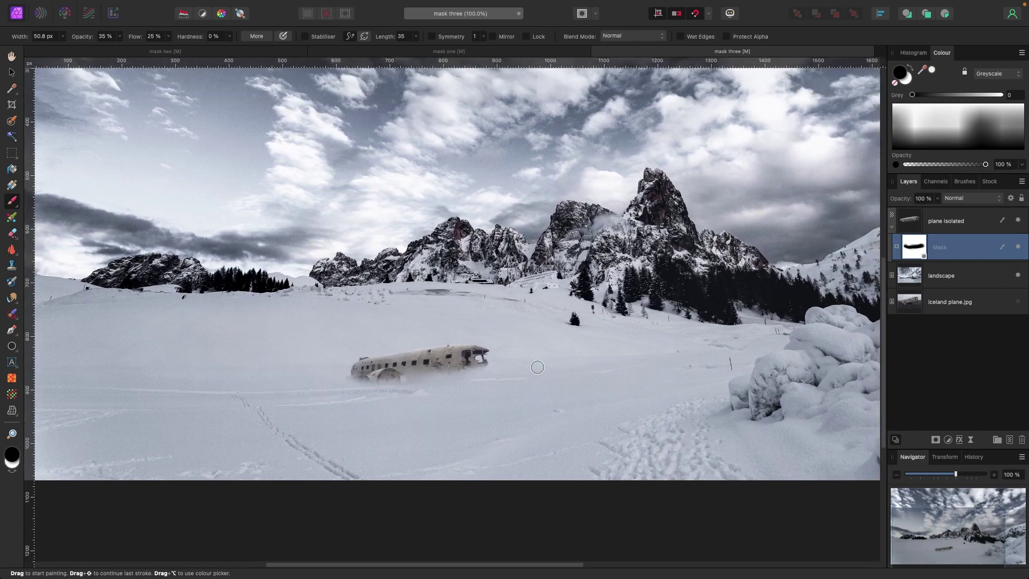
{"action": "scroll", "coordinate": [537, 367], "scroll_direction": "up", "scroll_amount": 3}
{"action": "scroll", "coordinate": [537, 367], "scroll_direction": "down", "scroll_amount": 3}
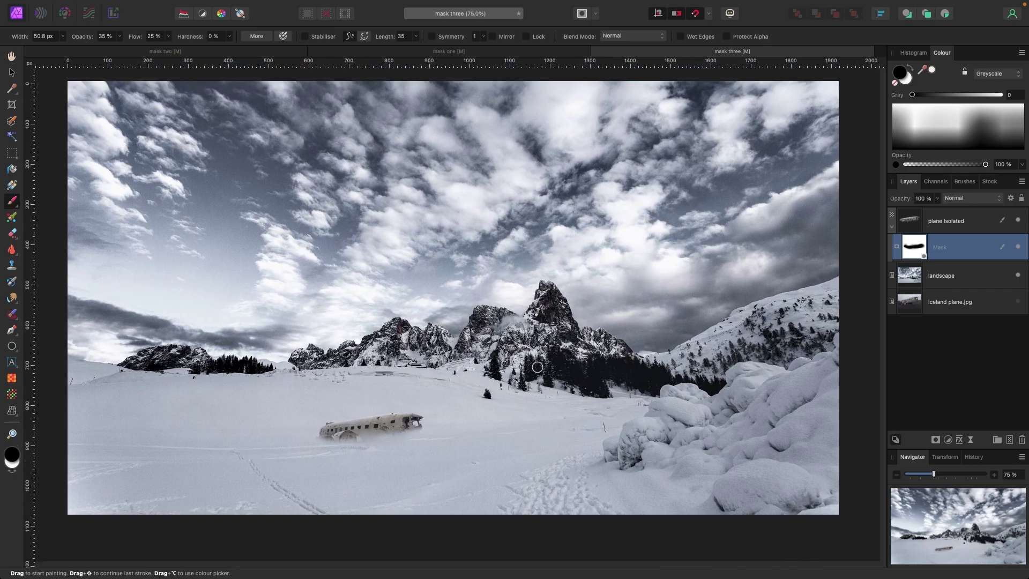
{"action": "scroll", "coordinate": [537, 366], "scroll_direction": "down", "scroll_amount": 1}
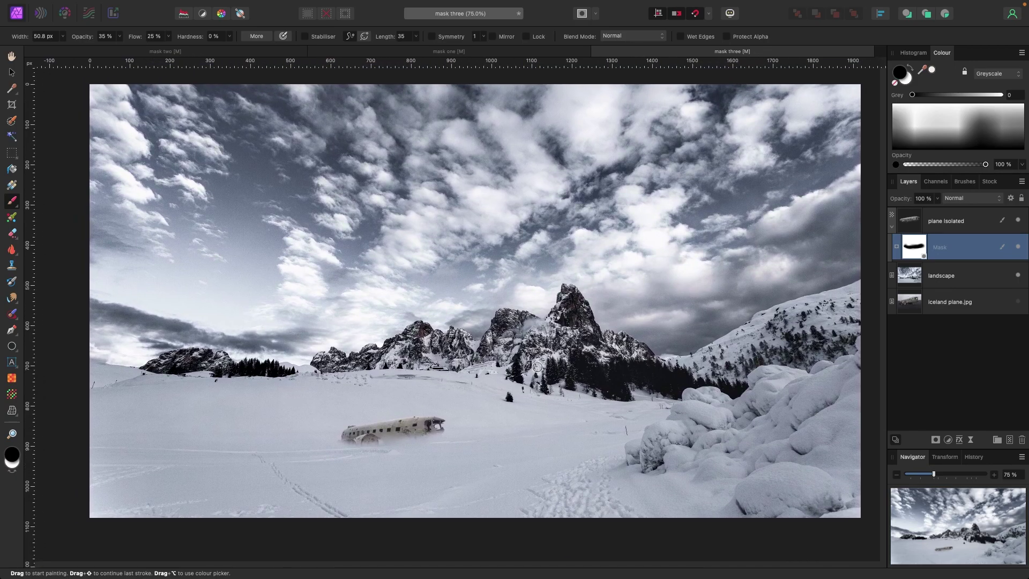
{"action": "left_click", "coordinate": [1017, 247]}
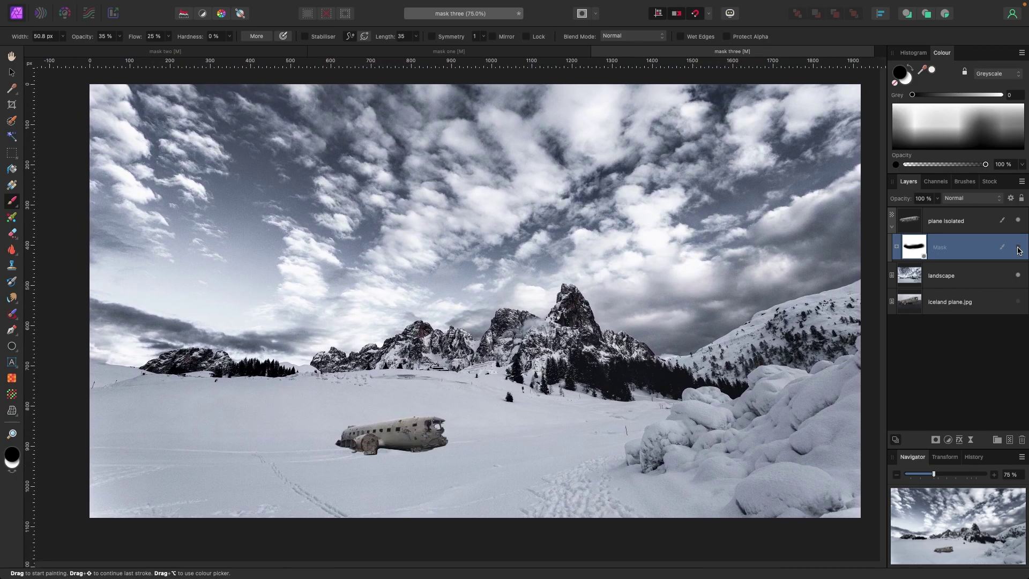
{"action": "left_click", "coordinate": [1017, 247]}
{"action": "left_click", "coordinate": [1018, 248]}
{"action": "left_click", "coordinate": [1017, 247]}
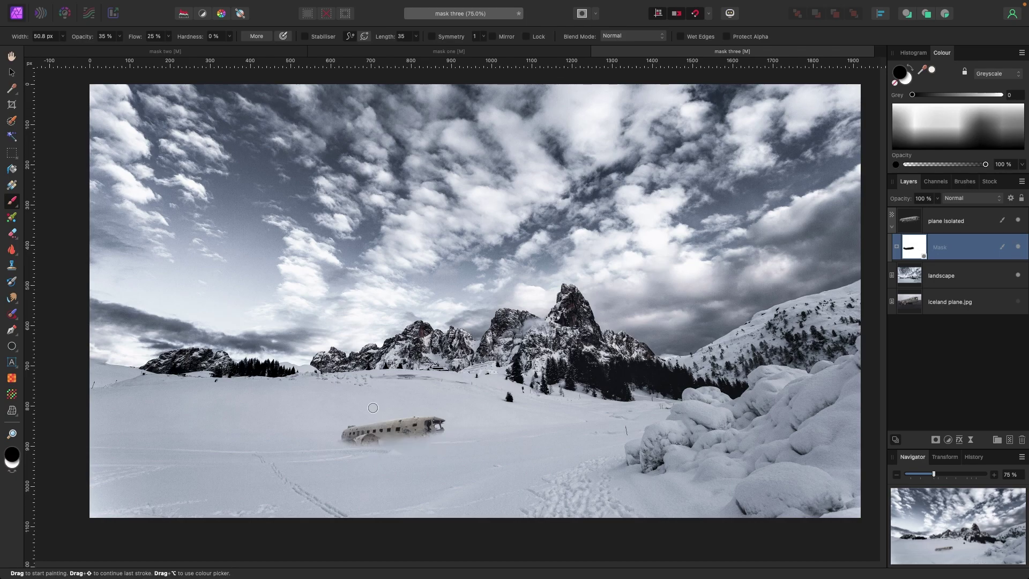
Add a Curves adjustment, nest it inside the "plane isolated" layer, and raise the curve's midtones to brighten the plane.
{"action": "scroll", "coordinate": [373, 408], "scroll_direction": "down", "scroll_amount": 3}
{"action": "scroll", "coordinate": [374, 408], "scroll_direction": "up", "scroll_amount": 1}
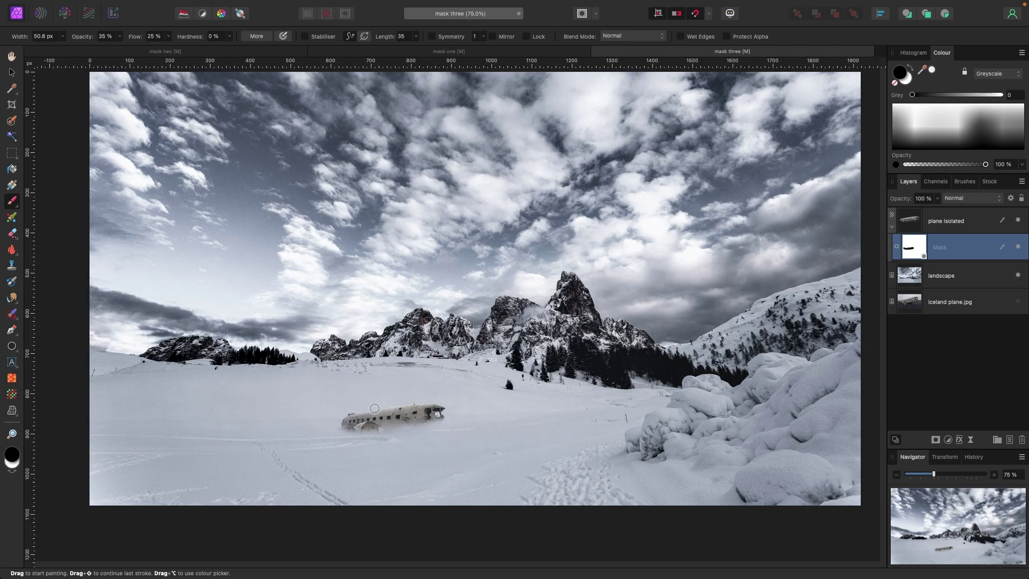
{"action": "scroll", "coordinate": [374, 408], "scroll_direction": "up", "scroll_amount": 1}
{"action": "left_click", "coordinate": [952, 230]}
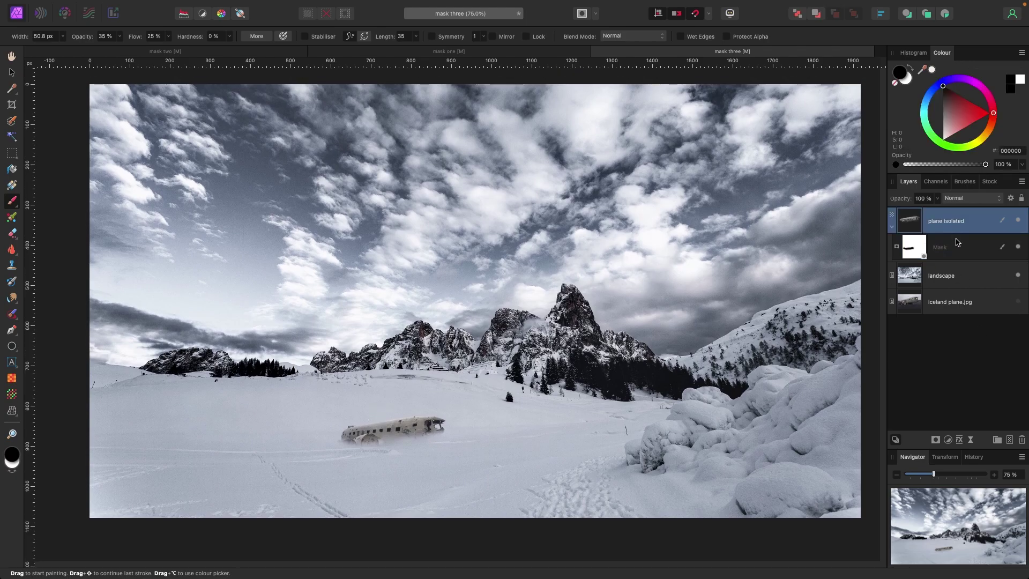
{"action": "left_click", "coordinate": [948, 438]}
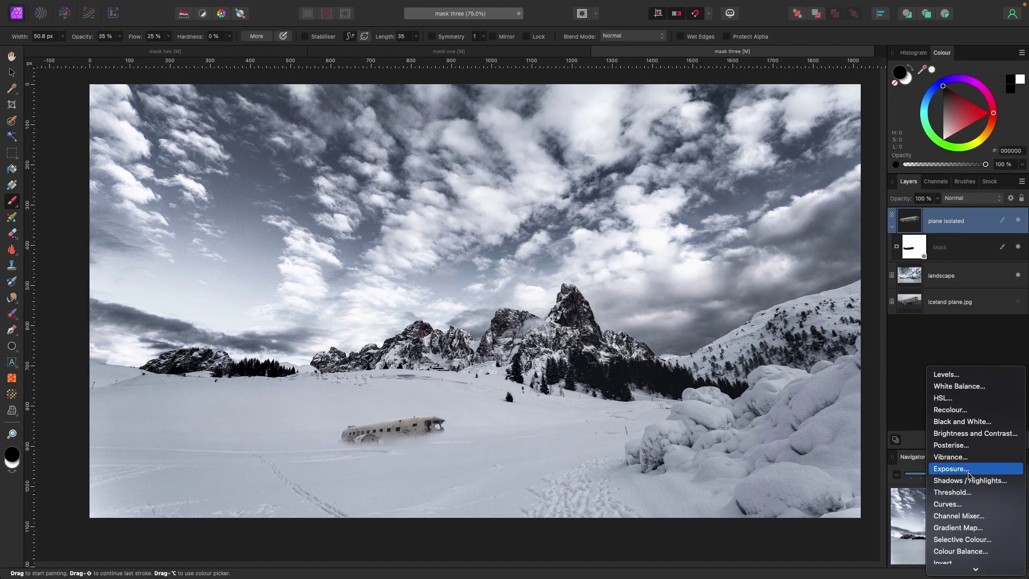
{"action": "left_click", "coordinate": [955, 504]}
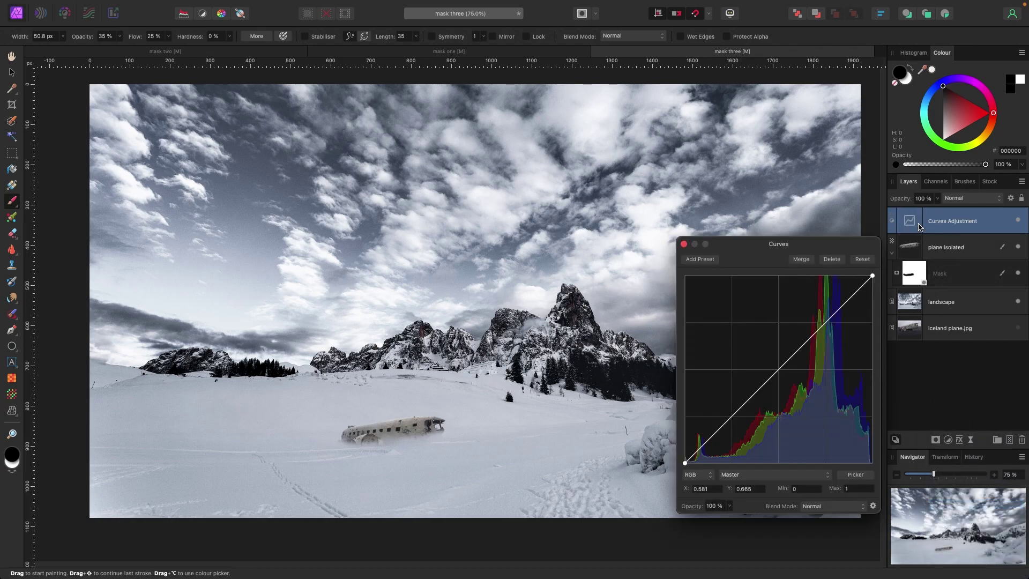
{"action": "left_click_drag", "start_coordinate": [921, 228], "coordinate": [935, 257]}
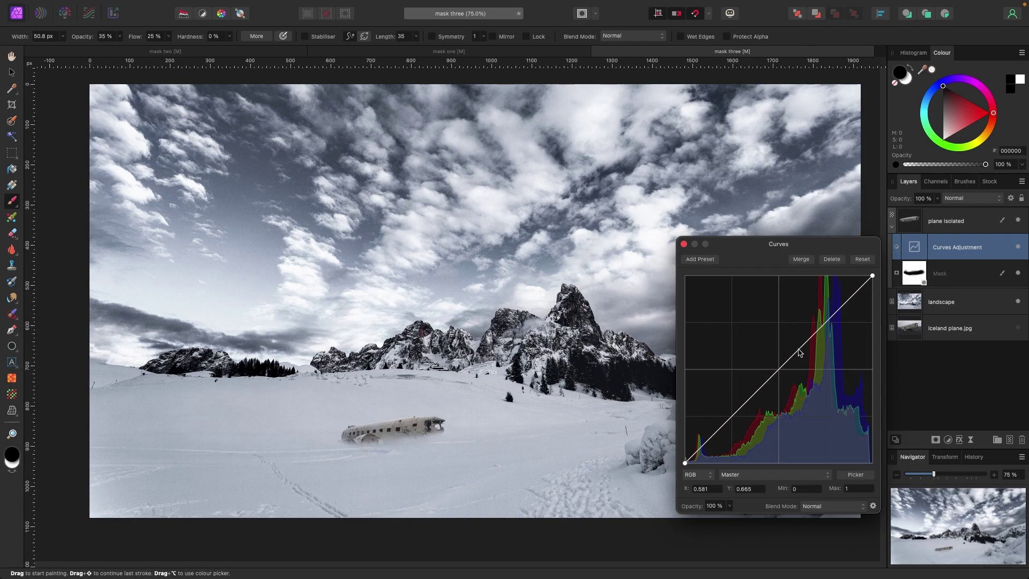
{"action": "left_click_drag", "start_coordinate": [797, 350], "coordinate": [792, 338]}
Toggle the Curves adjustment and the plane's mask in turn to compare their effects on the wreck.
{"action": "scroll", "coordinate": [561, 270], "scroll_direction": "down", "scroll_amount": 3}
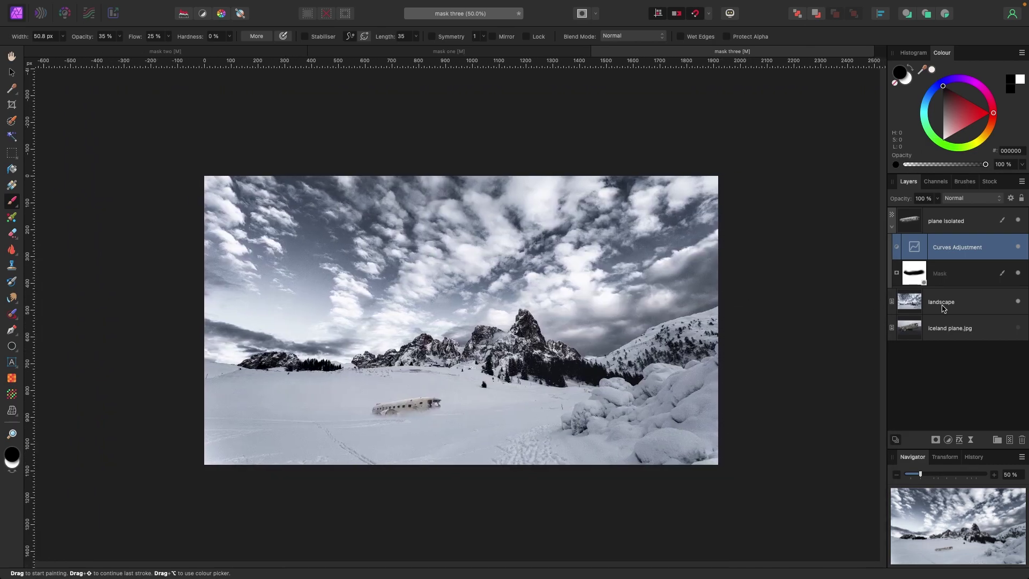
{"action": "left_click", "coordinate": [1018, 248]}
{"action": "left_click", "coordinate": [1017, 248]}
{"action": "left_click", "coordinate": [1017, 248]}
{"action": "left_click", "coordinate": [1017, 274]}
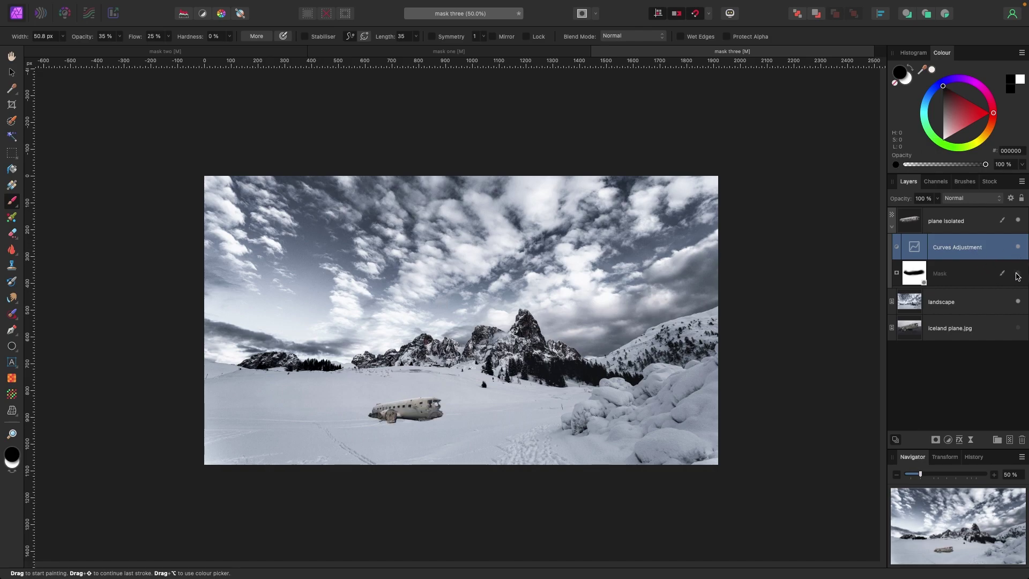
{"action": "left_click", "coordinate": [1018, 274]}
{"action": "left_click", "coordinate": [1017, 274]}
{"action": "left_click", "coordinate": [1018, 274]}
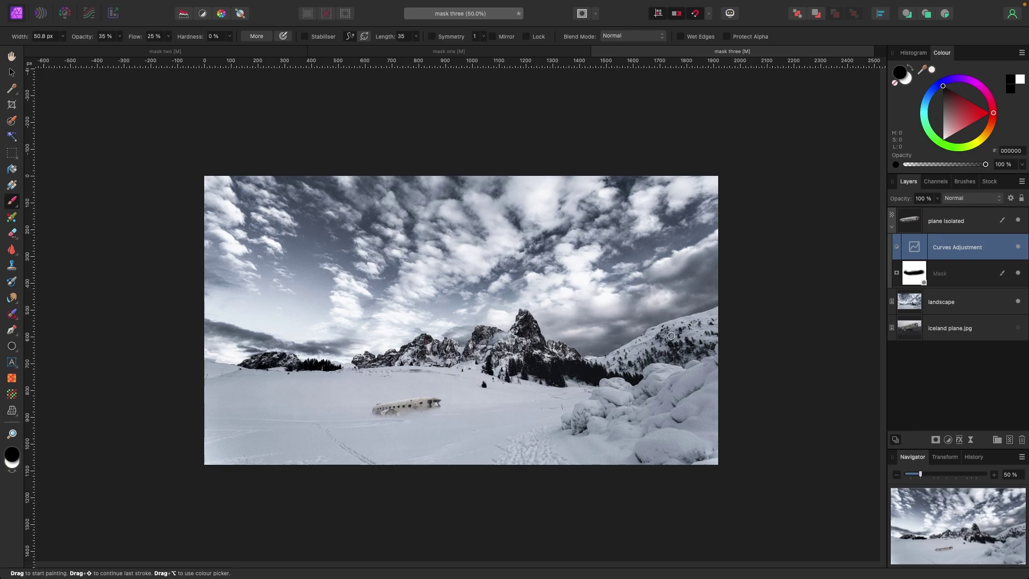
Add a mask to the Curves adjustment inside the "plane isolated" layer.
{"action": "key", "text": "super+equal"}
{"action": "key", "text": "super+equal"}
{"action": "scroll", "coordinate": [671, 336], "scroll_direction": "down", "scroll_amount": 3}
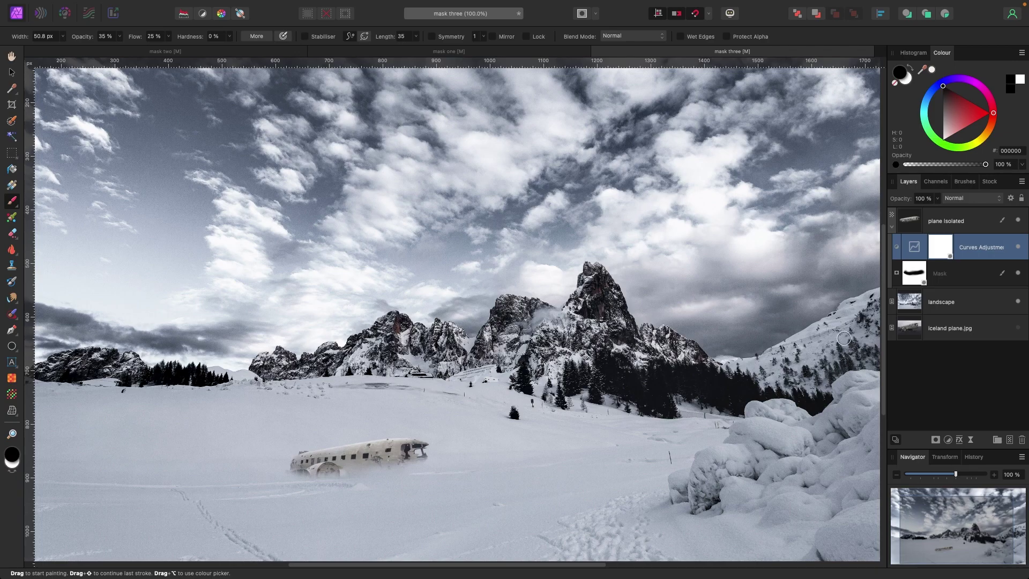
{"action": "left_click", "coordinate": [933, 440]}
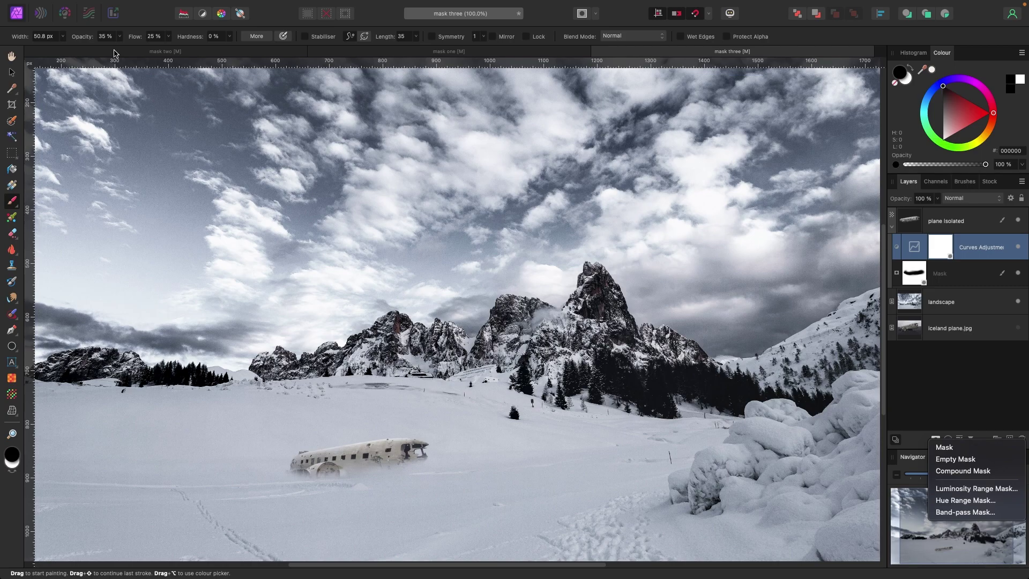
{"action": "key", "text": "super+minus"}
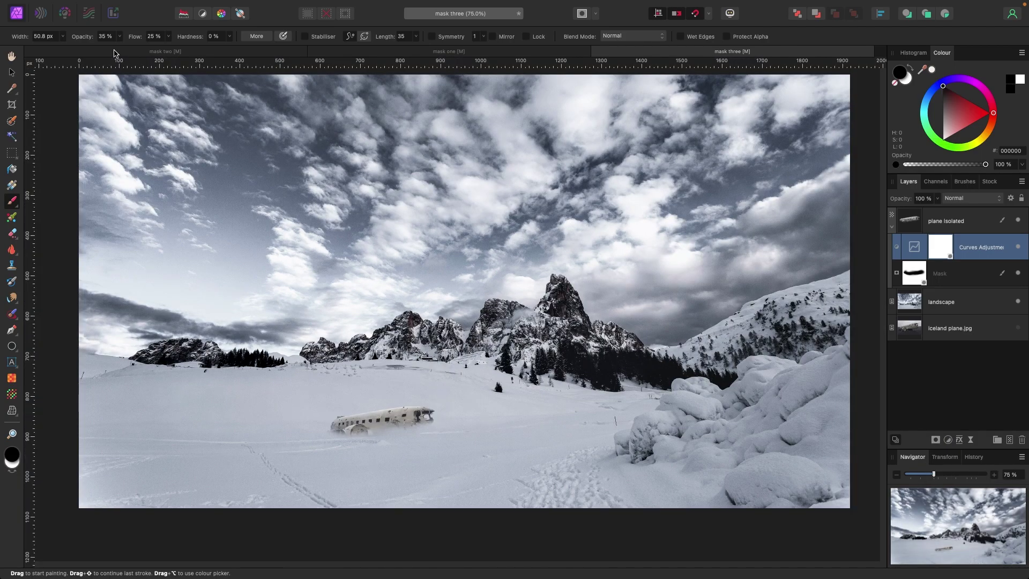
{"action": "scroll", "coordinate": [146, 113], "scroll_direction": "up", "scroll_amount": 1}
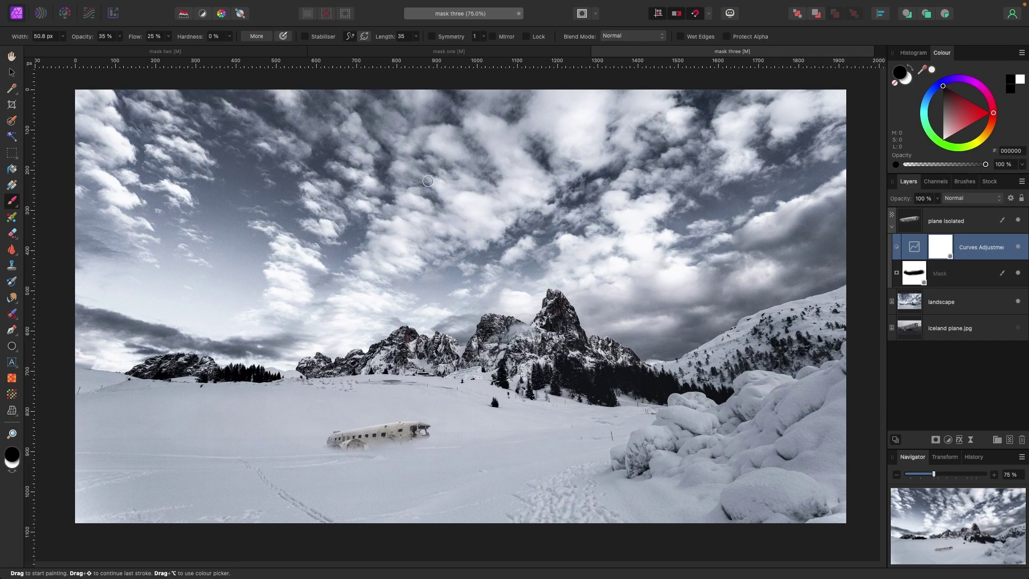
{"action": "left_click", "coordinate": [936, 439]}
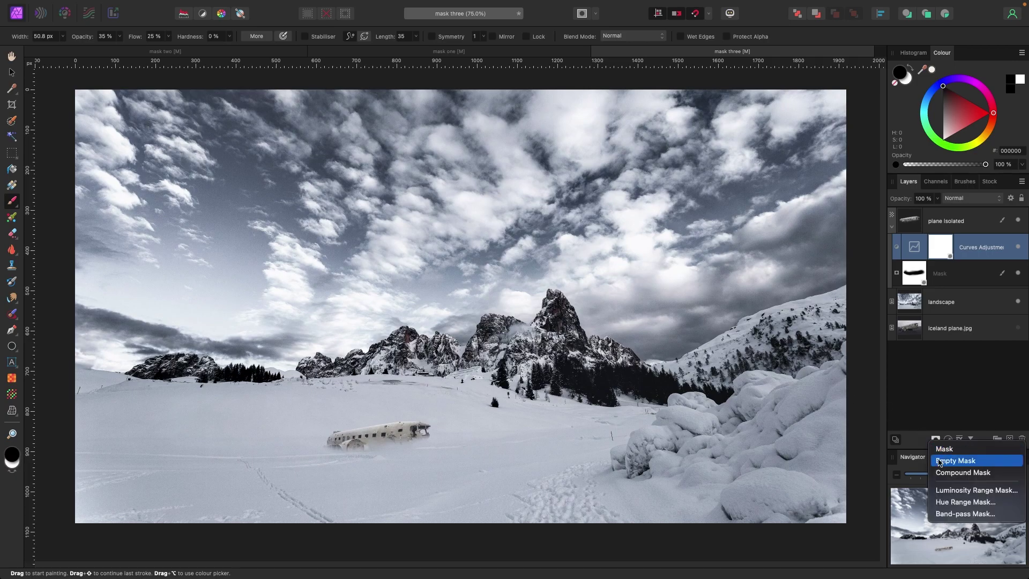
{"action": "left_click", "coordinate": [921, 448]}
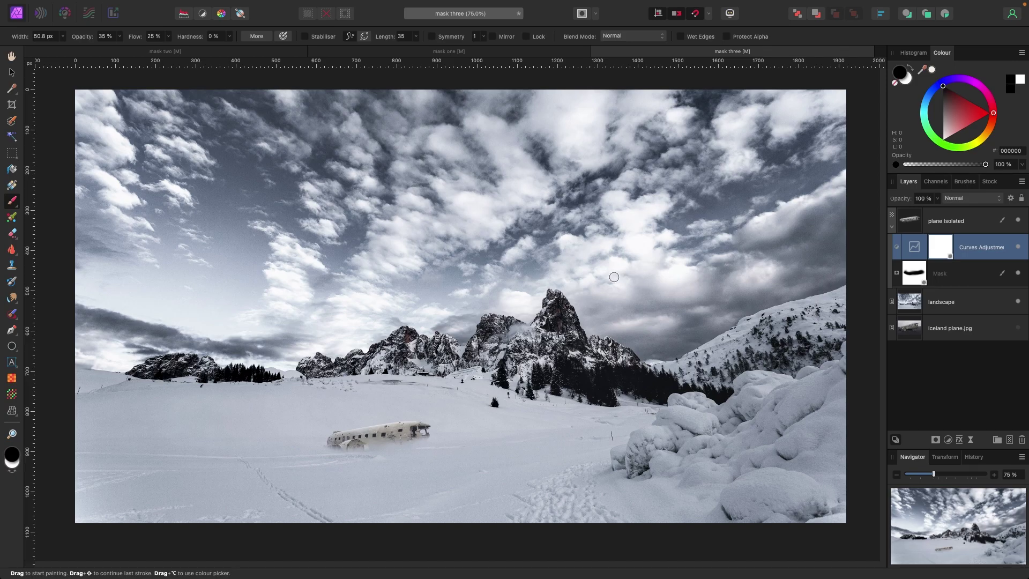
{"action": "key", "text": "super+minus"}
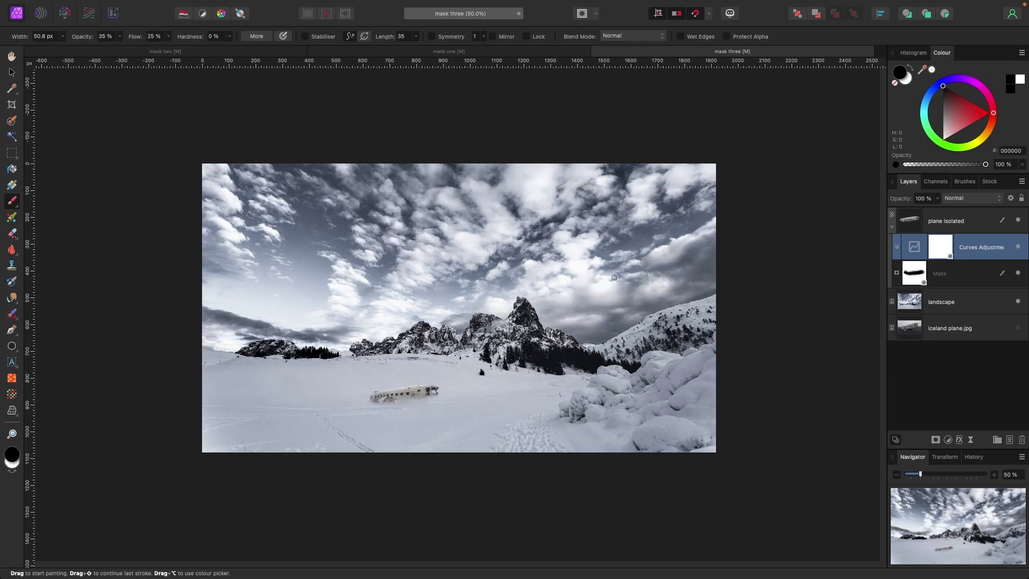
{"action": "scroll", "coordinate": [614, 277], "scroll_direction": "up", "scroll_amount": 1}
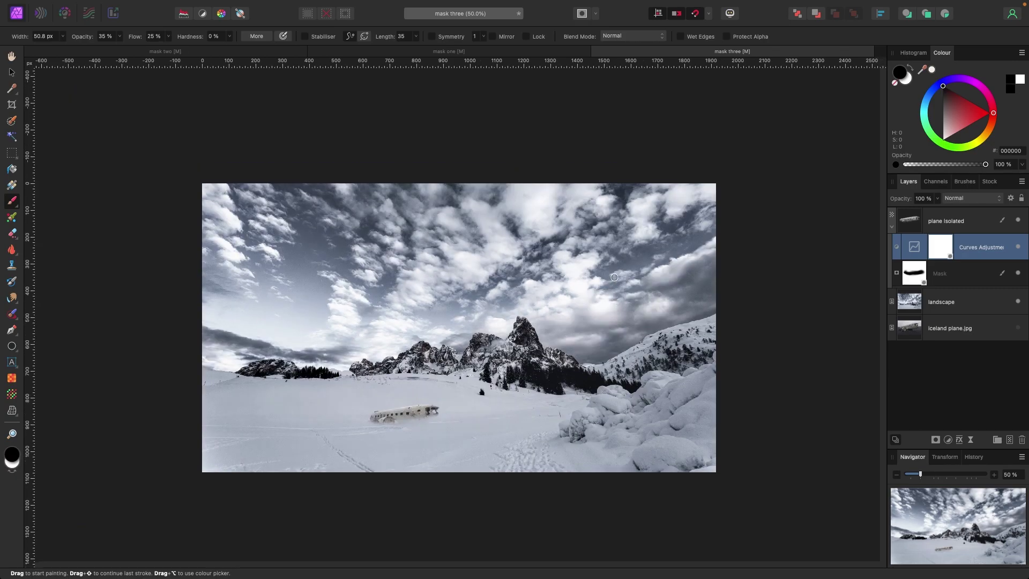